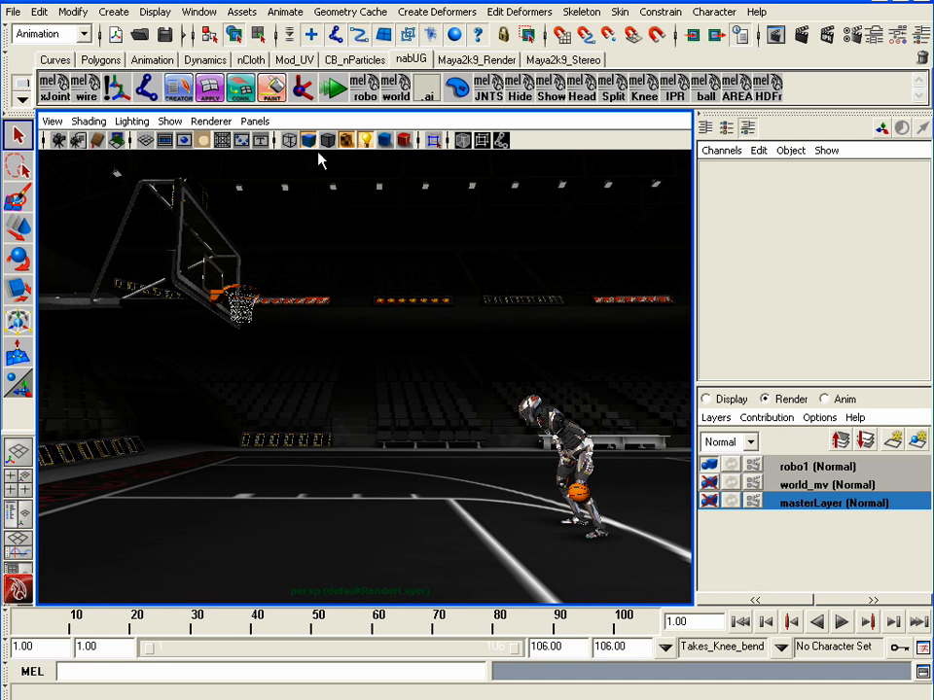
Create a new stereo camera for the basketball court scene and look through it.
{"action": "left_click", "coordinate": [254, 122]}
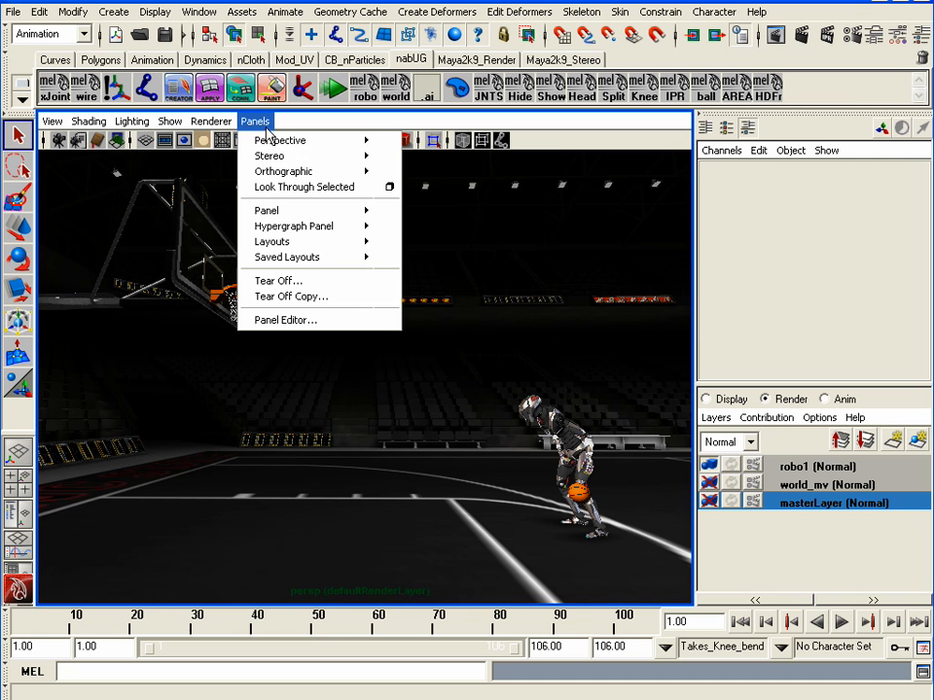
{"action": "mouse_move", "coordinate": [324, 163]}
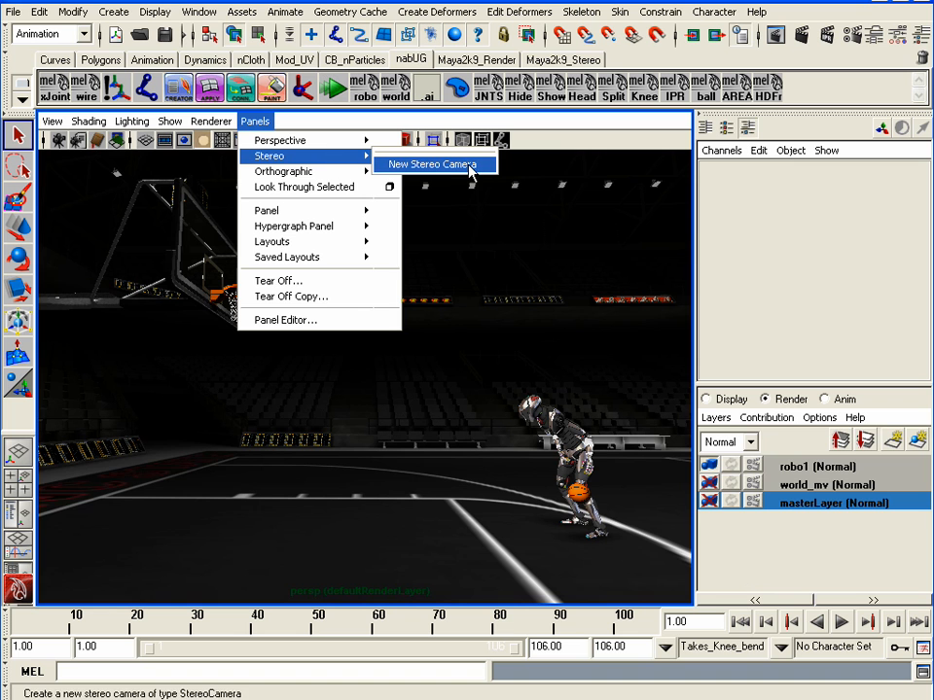
{"action": "left_click", "coordinate": [468, 171]}
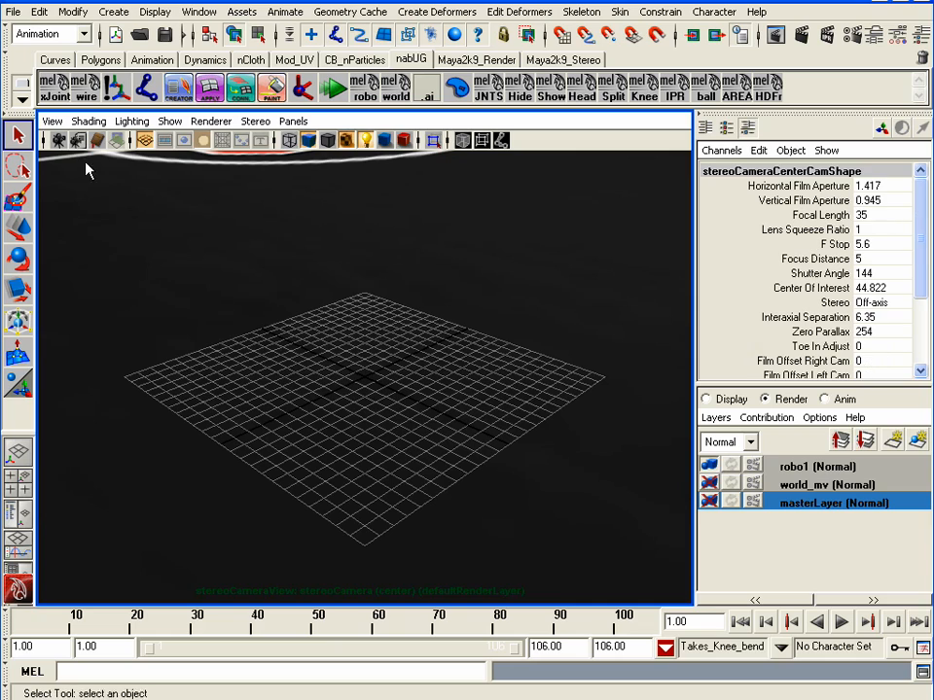
Return to the perspective view and examine the stereo rig's three cameras in wireframe, clearing the selection.
{"action": "left_click", "coordinate": [293, 121]}
{"action": "left_click", "coordinate": [436, 142]}
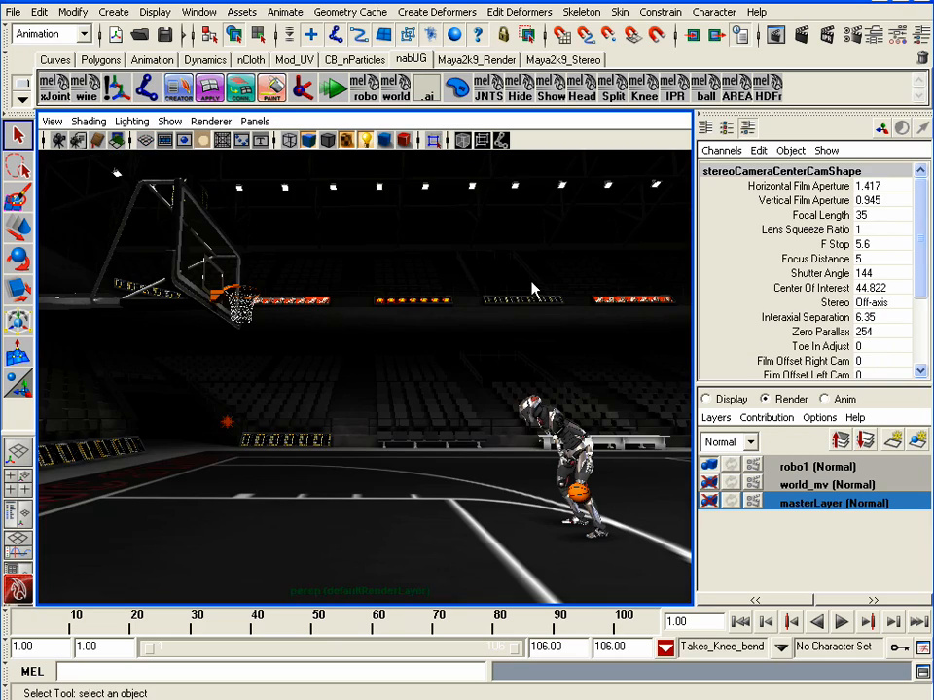
{"action": "left_click_drag", "start_coordinate": [532, 294], "coordinate": [650, 496], "text": "alt"}
{"action": "right_click_drag", "start_coordinate": [651, 496], "coordinate": [569, 458], "text": "alt"}
{"action": "left_click_drag", "start_coordinate": [419, 443], "coordinate": [202, 354], "text": "alt"}
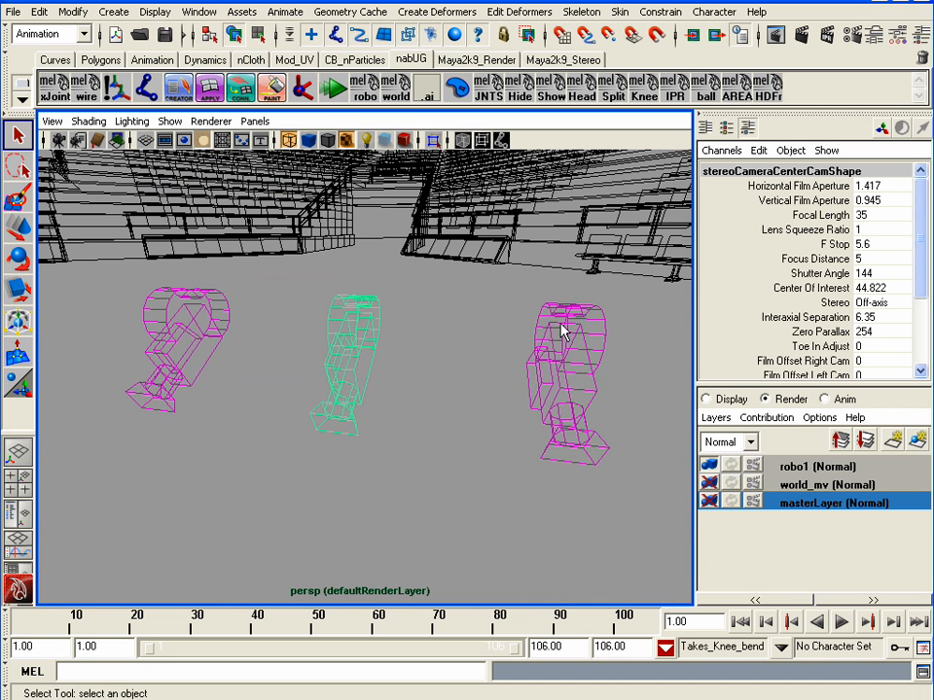
{"action": "left_click_drag", "start_coordinate": [494, 337], "coordinate": [200, 394], "text": "alt"}
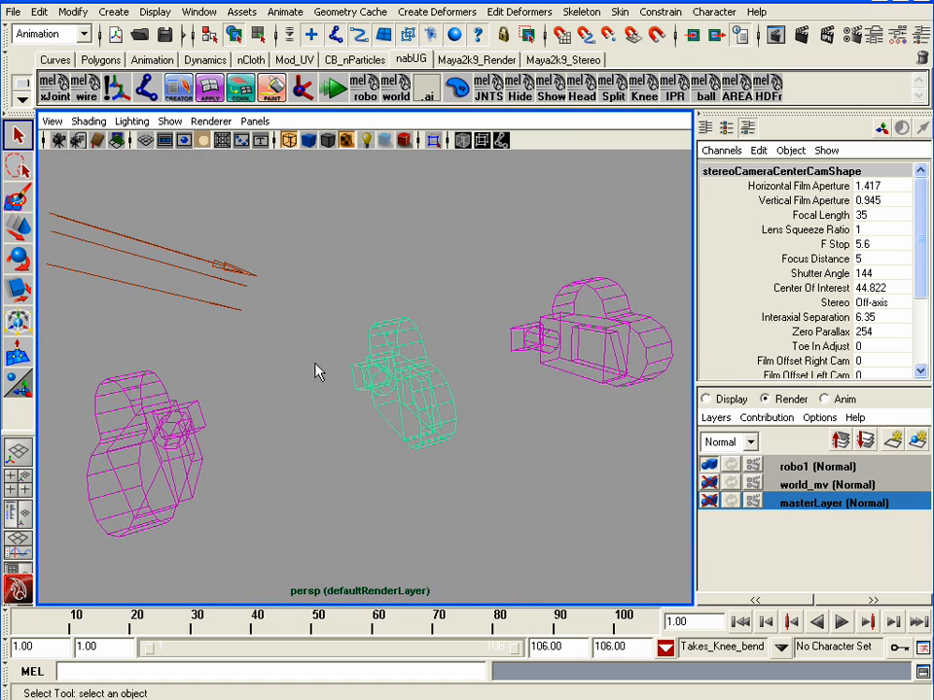
{"action": "scroll", "coordinate": [314, 363], "scroll_direction": "down", "scroll_amount": 2}
{"action": "middle_click_drag", "start_coordinate": [303, 359], "coordinate": [318, 348], "text": "alt"}
{"action": "mouse_move", "coordinate": [362, 387]}
{"action": "left_mouse_down", "text": "alt"}
{"action": "mouse_move", "coordinate": [281, 377]}
{"action": "mouse_move", "coordinate": [345, 377]}
{"action": "mouse_move", "coordinate": [381, 390]}
{"action": "left_mouse_up", "text": "alt"}
{"action": "left_click", "coordinate": [327, 279]}
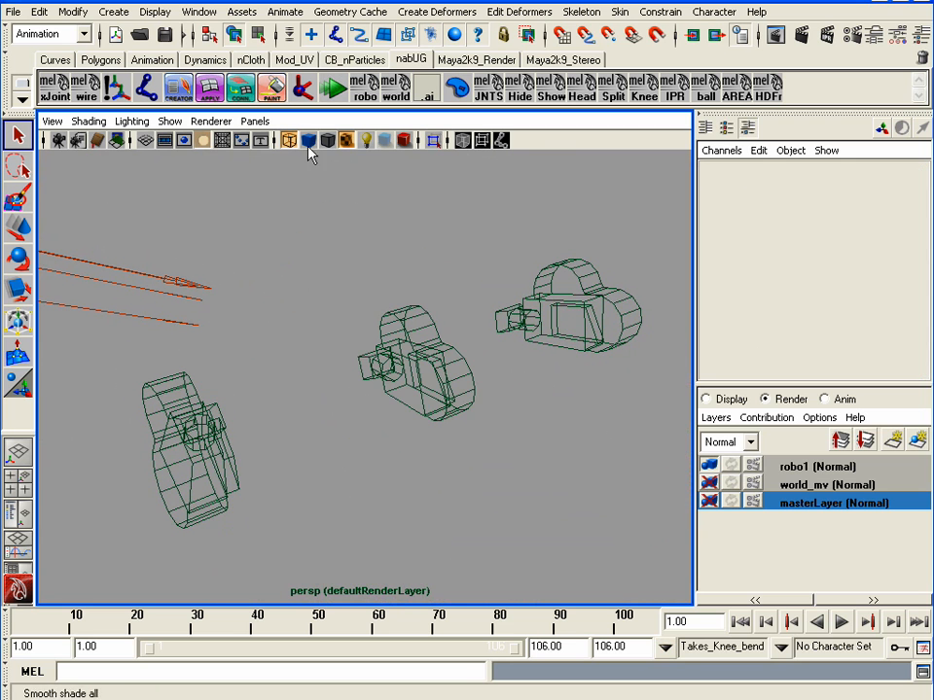
Look through the stereo camera and frame the robot player in its view.
{"action": "left_click", "coordinate": [259, 120]}
{"action": "mouse_move", "coordinate": [288, 165]}
{"action": "left_click", "coordinate": [411, 155]}
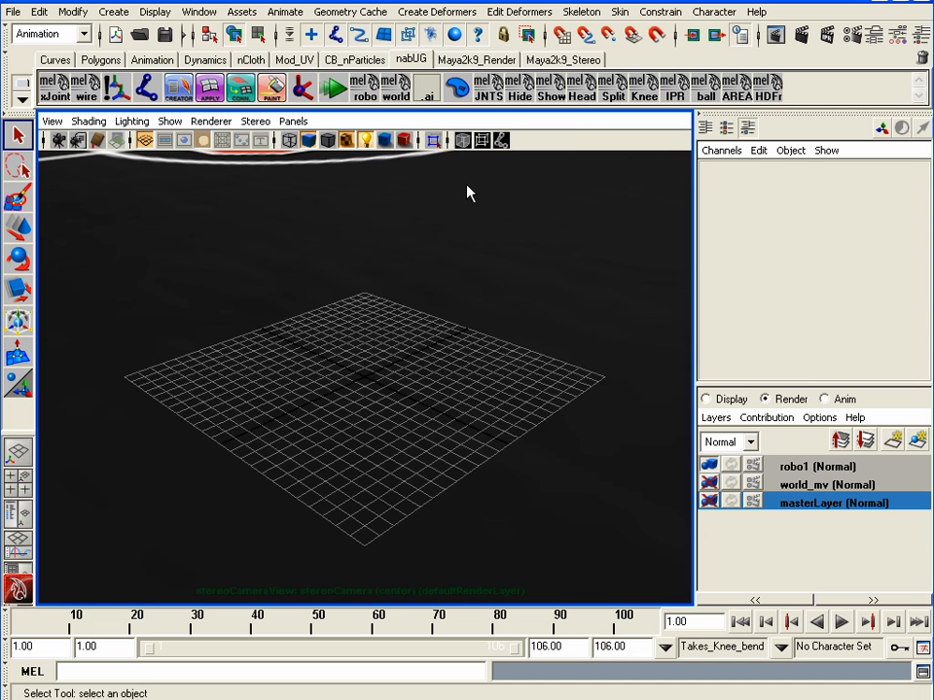
{"action": "key", "text": "bracketleft"}
{"action": "key", "text": "bracketleft"}
{"action": "key", "text": "bracketleft"}
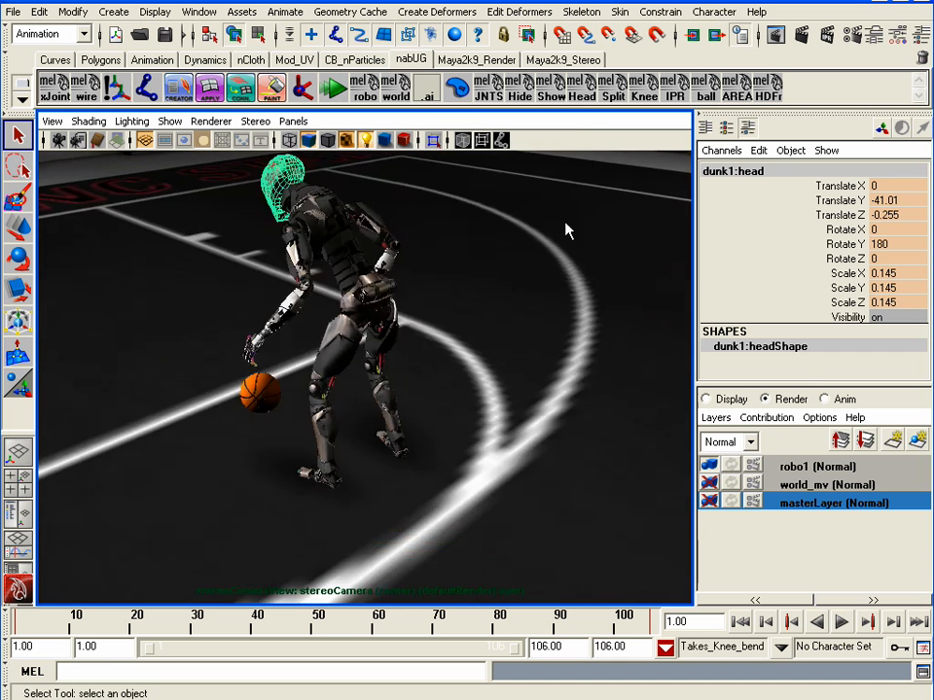
Clear the selection and compose the stereo camera's shot with the basketball hoop on one side and the robot player on the other.
{"action": "left_click", "coordinate": [548, 414]}
{"action": "left_click_drag", "start_coordinate": [392, 438], "coordinate": [483, 407], "text": "alt"}
{"action": "right_click_drag", "start_coordinate": [484, 407], "coordinate": [324, 392], "text": "alt"}
{"action": "middle_click_drag", "start_coordinate": [324, 392], "coordinate": [505, 468], "text": "alt"}
{"action": "left_click_drag", "start_coordinate": [505, 469], "coordinate": [502, 448], "text": "alt"}
{"action": "mouse_move", "coordinate": [501, 448]}
{"action": "middle_mouse_down", "text": "alt"}
{"action": "mouse_move", "coordinate": [505, 415]}
{"action": "mouse_move", "coordinate": [506, 425]}
{"action": "middle_mouse_up", "text": "alt"}
{"action": "right_click_drag", "start_coordinate": [561, 434], "coordinate": [528, 432], "text": "alt"}
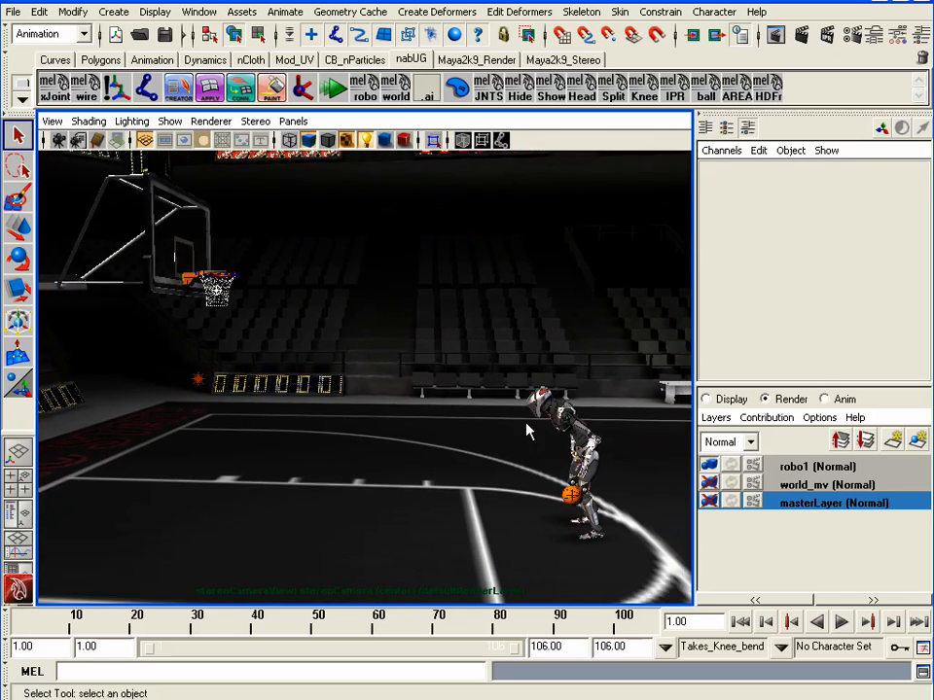
{"action": "middle_click_drag", "start_coordinate": [513, 394], "coordinate": [514, 417], "text": "alt"}
{"action": "left_click_drag", "start_coordinate": [515, 417], "coordinate": [519, 412], "text": "alt"}
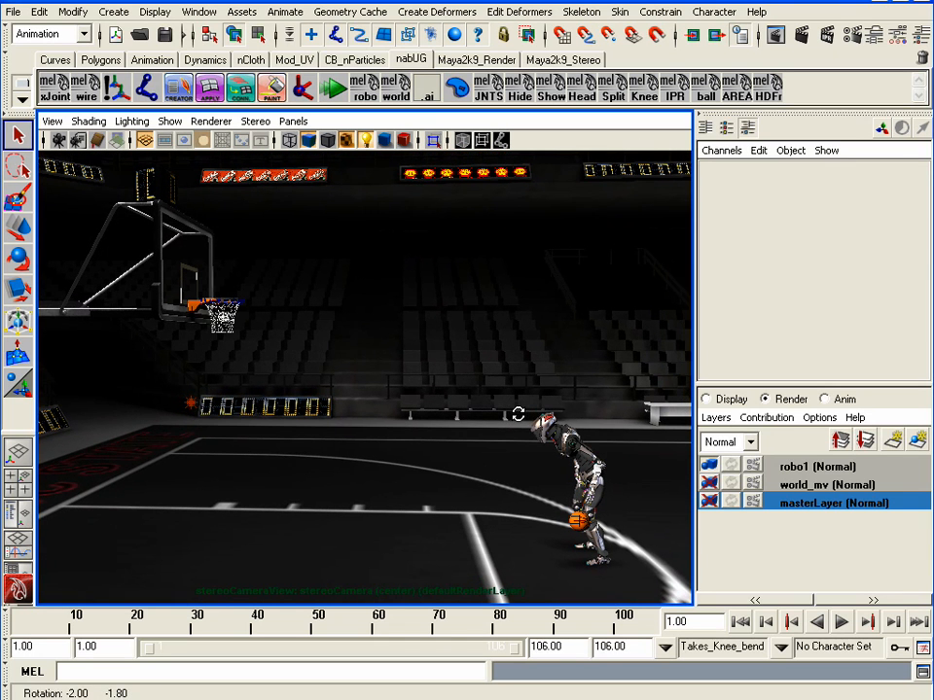
{"action": "middle_click_drag", "start_coordinate": [477, 407], "coordinate": [492, 395], "text": "alt"}
{"action": "left_click_drag", "start_coordinate": [493, 395], "coordinate": [491, 394], "text": "alt"}
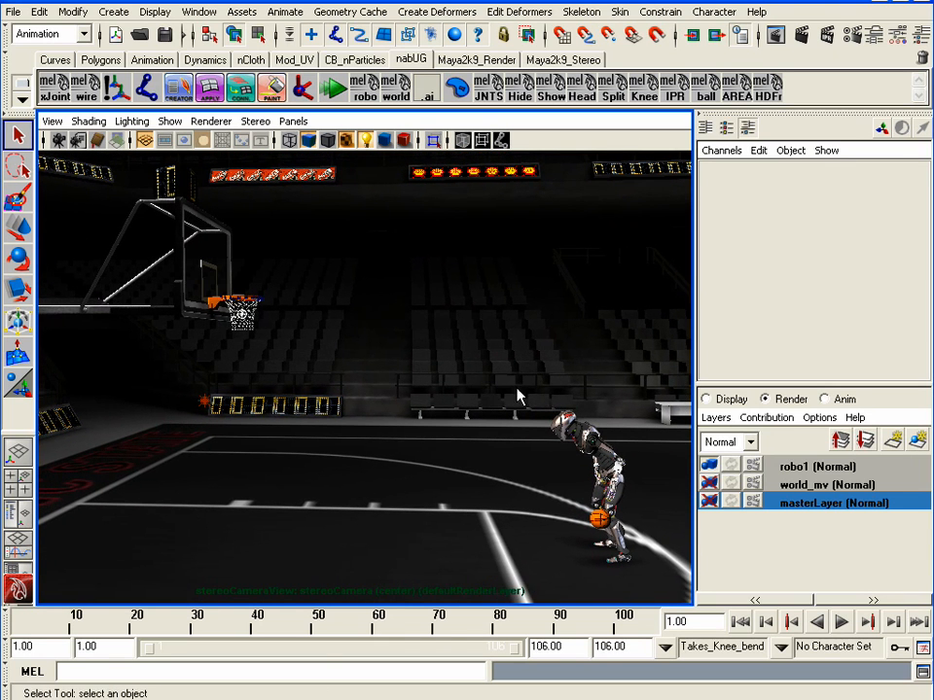
{"action": "middle_click_drag", "start_coordinate": [519, 396], "coordinate": [525, 383], "text": "alt"}
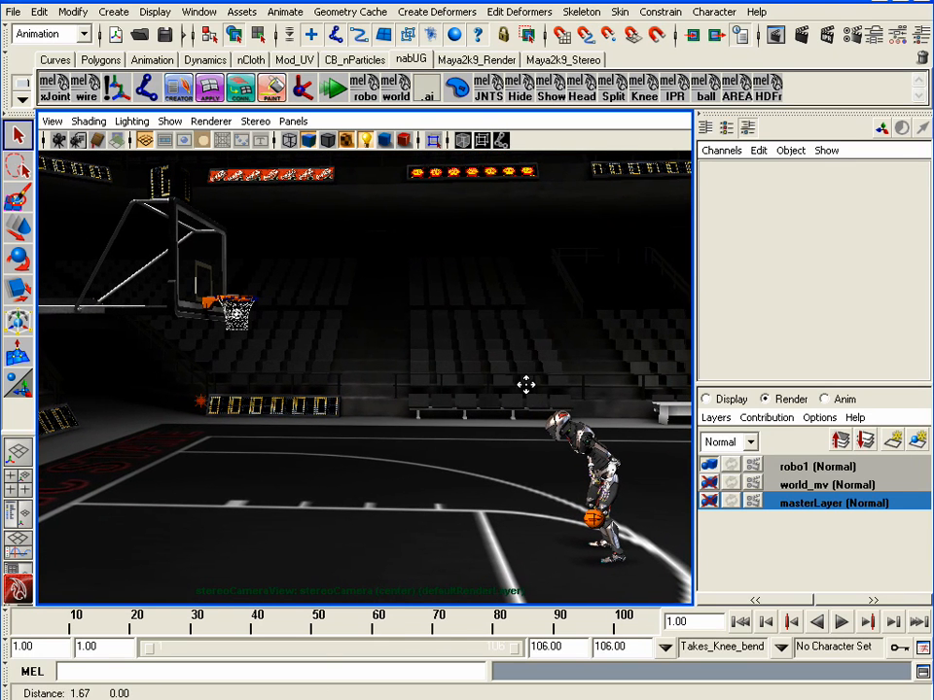
Display the stereo camera view as Anaglyph and select the camera to show its attributes.
{"action": "left_click", "coordinate": [255, 122]}
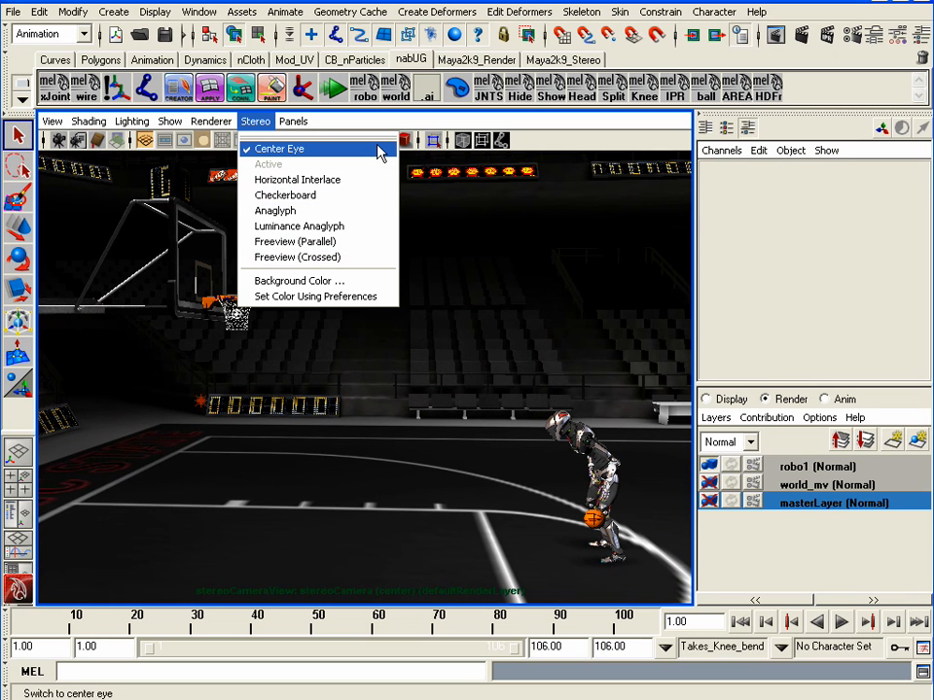
{"action": "left_click", "coordinate": [369, 219]}
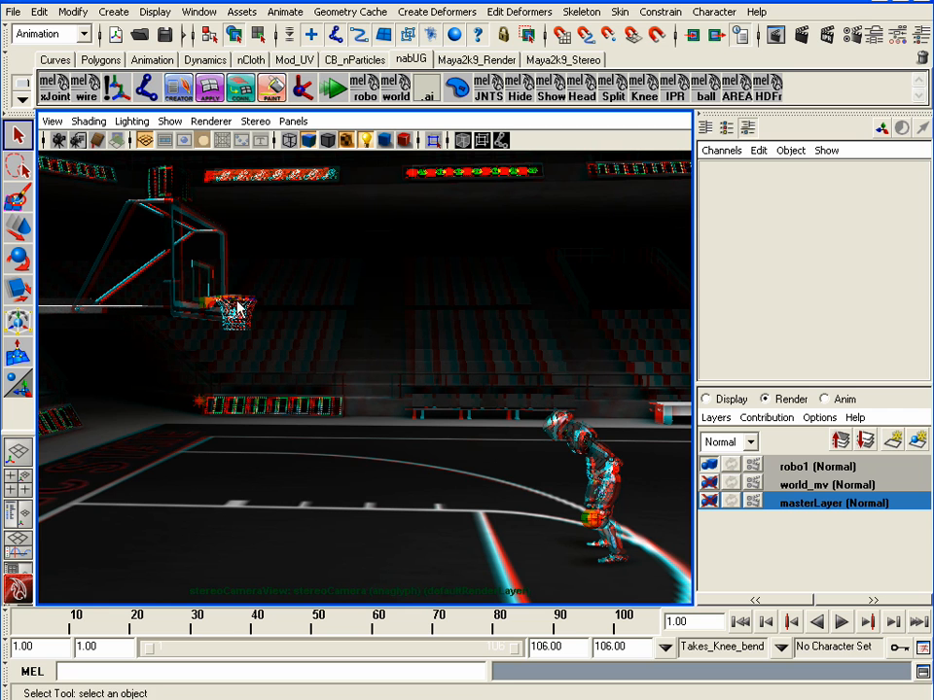
{"action": "left_click", "coordinate": [59, 140]}
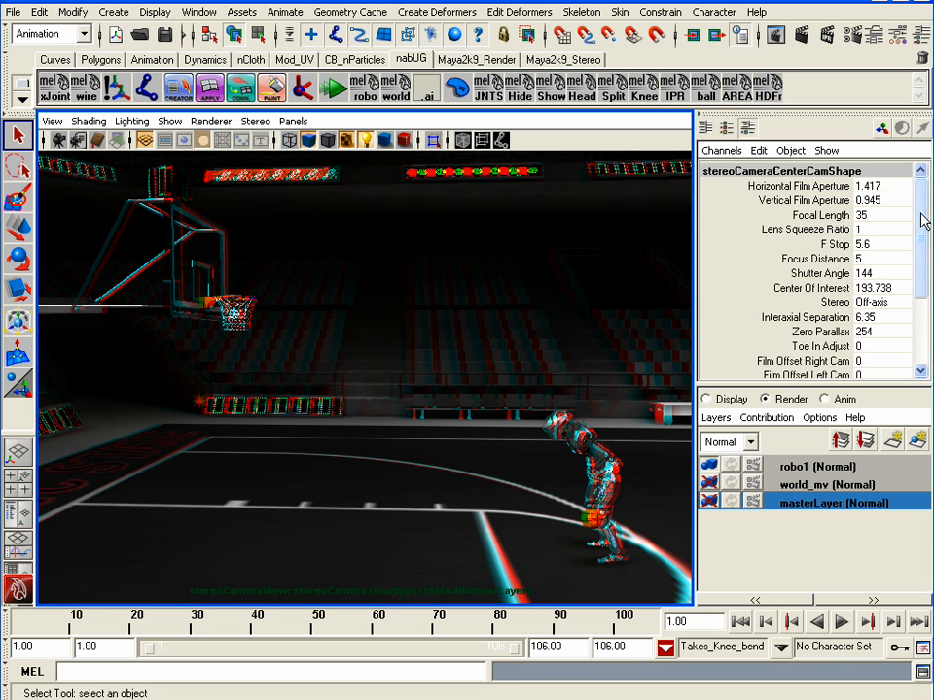
{"action": "mouse_move", "coordinate": [924, 220]}
{"action": "left_mouse_down"}
{"action": "mouse_move", "coordinate": [924, 274]}
{"action": "mouse_move", "coordinate": [924, 219]}
{"action": "left_mouse_up"}
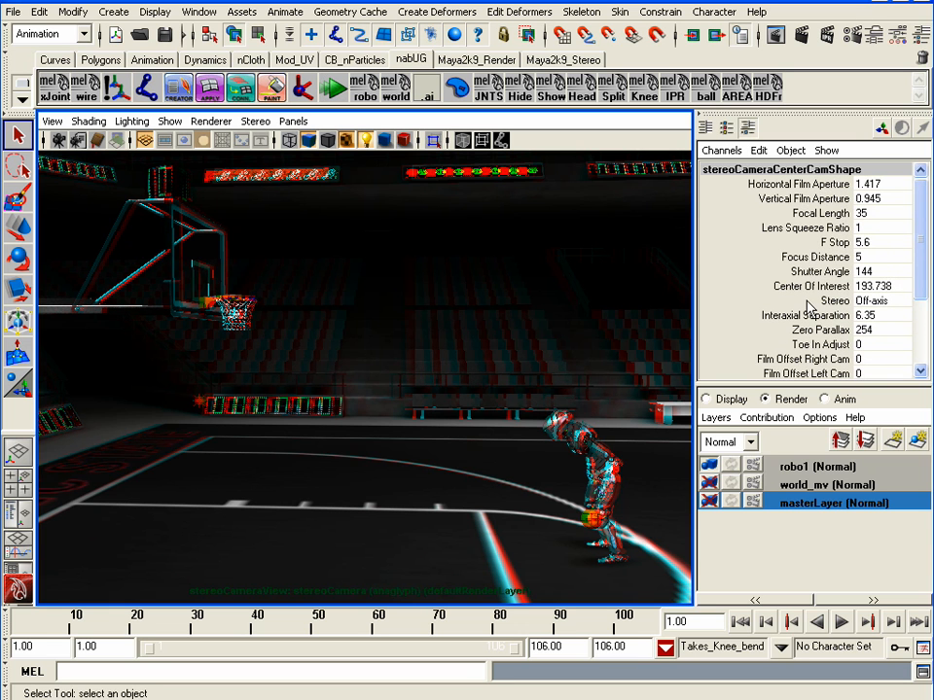
Set the stereo camera's Stereo mode to Parallel and its Interaxial Separation to 3.05.
{"action": "left_click", "coordinate": [894, 309]}
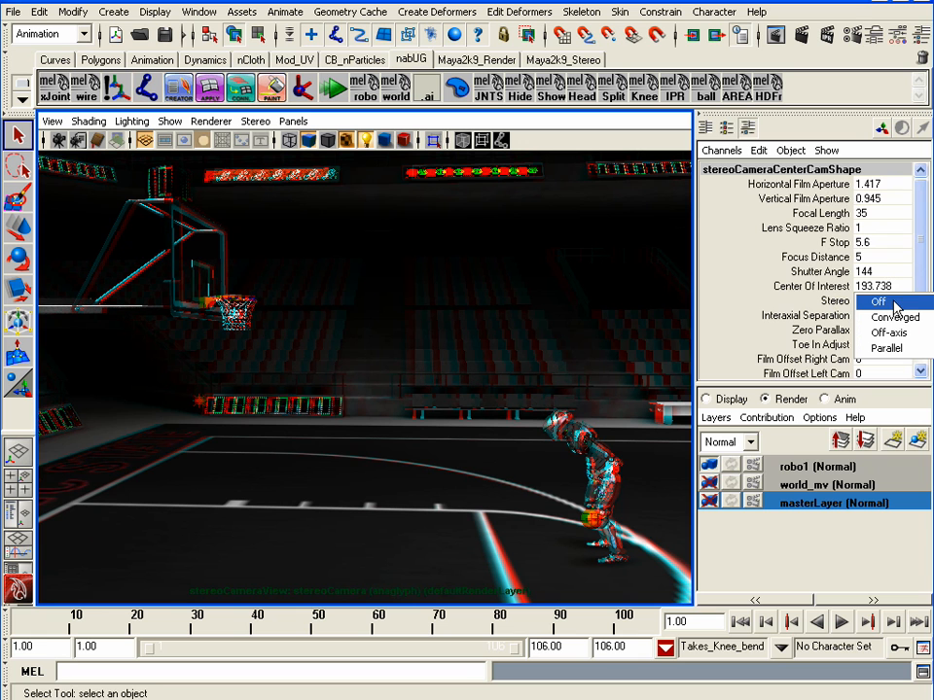
{"action": "left_click", "coordinate": [927, 356]}
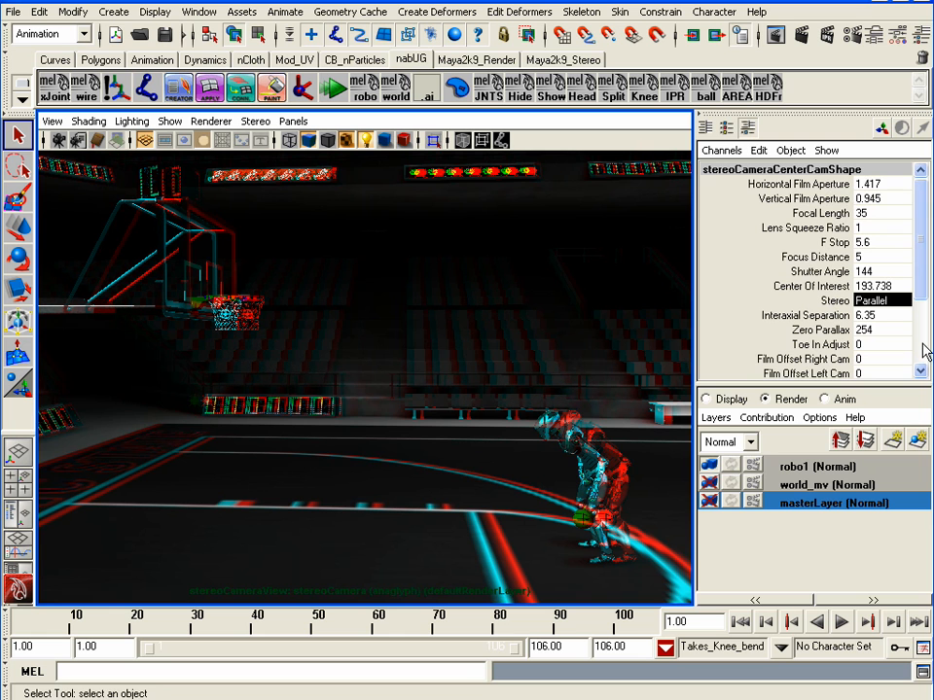
{"action": "left_click", "coordinate": [840, 317]}
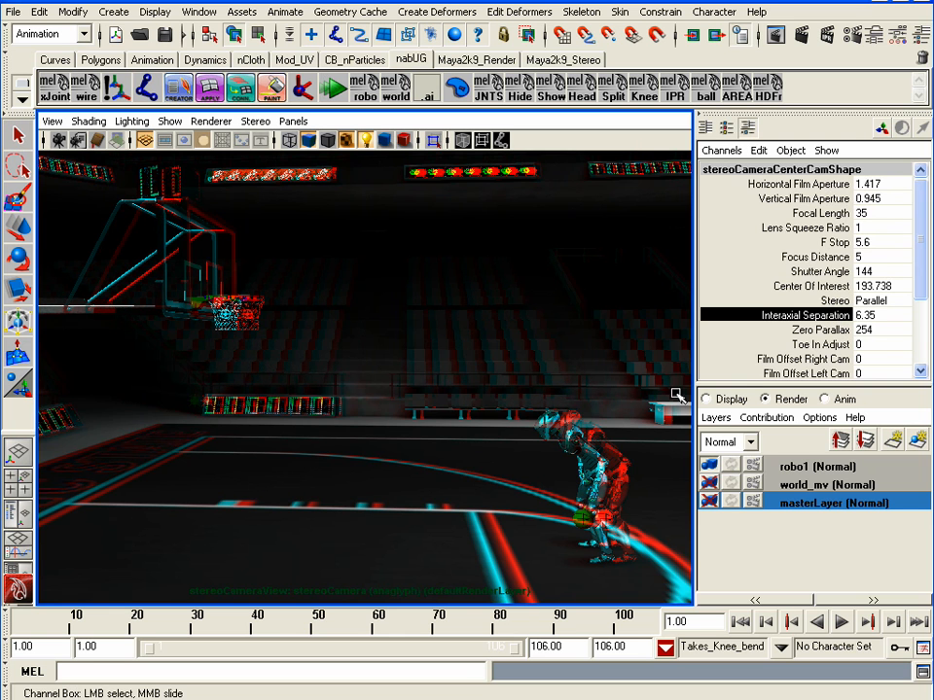
{"action": "middle_click_drag", "start_coordinate": [677, 392], "coordinate": [578, 372]}
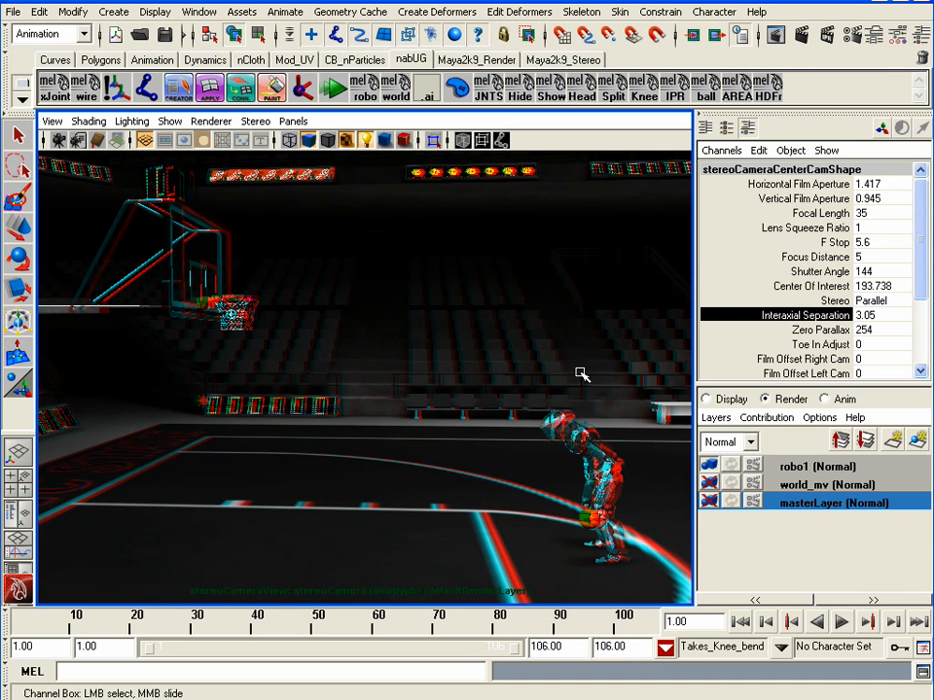
Play the dunk animation from the first frame in the anaglyph view, replay it and stop it at frame 49.
{"action": "left_click", "coordinate": [742, 621]}
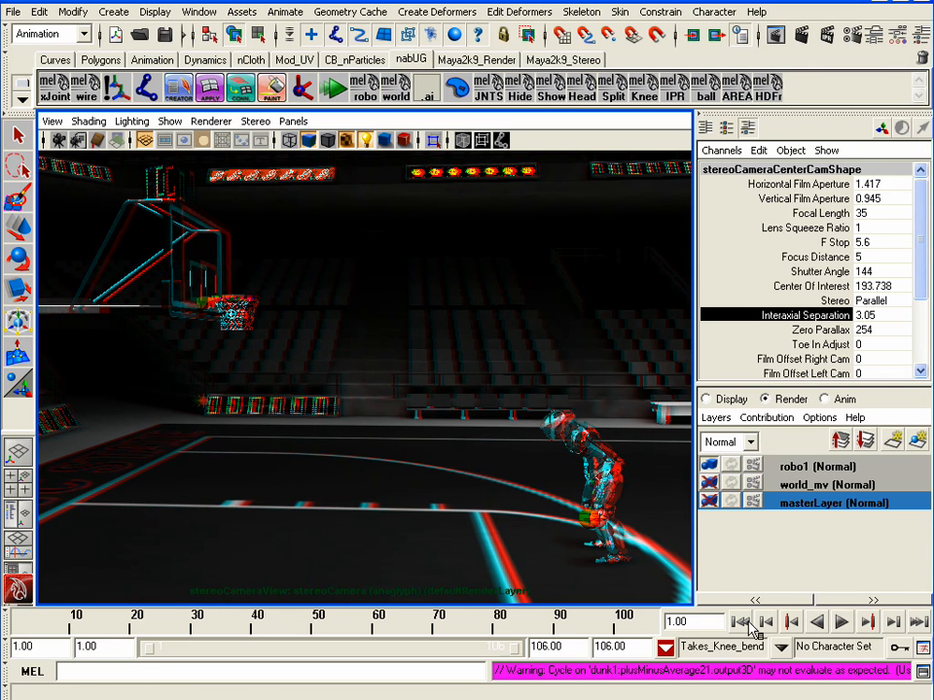
{"action": "left_click", "coordinate": [842, 623]}
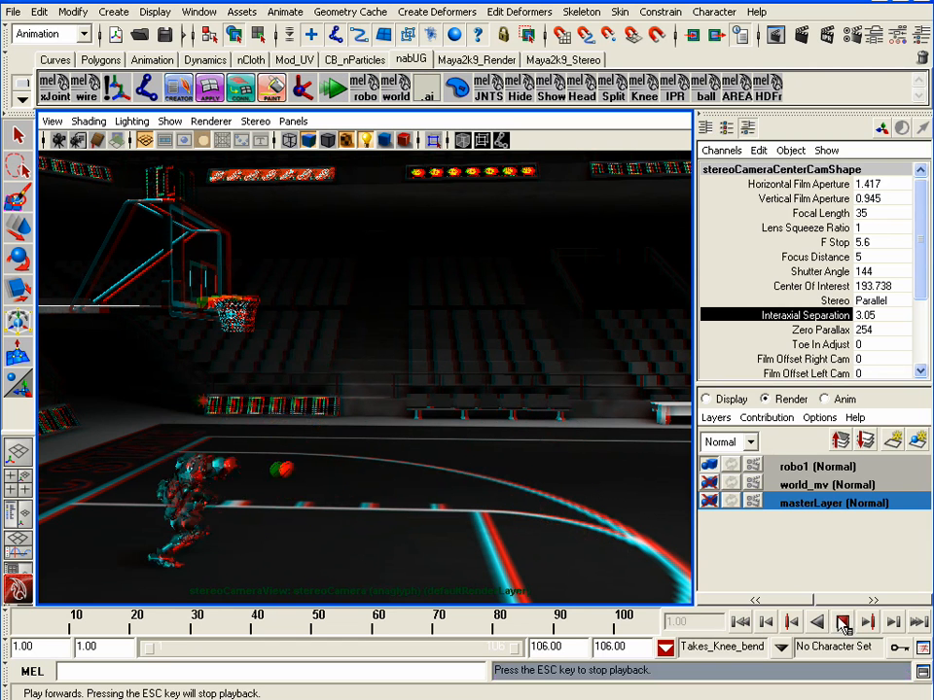
{"action": "left_click", "coordinate": [842, 623]}
{"action": "left_click", "coordinate": [740, 622]}
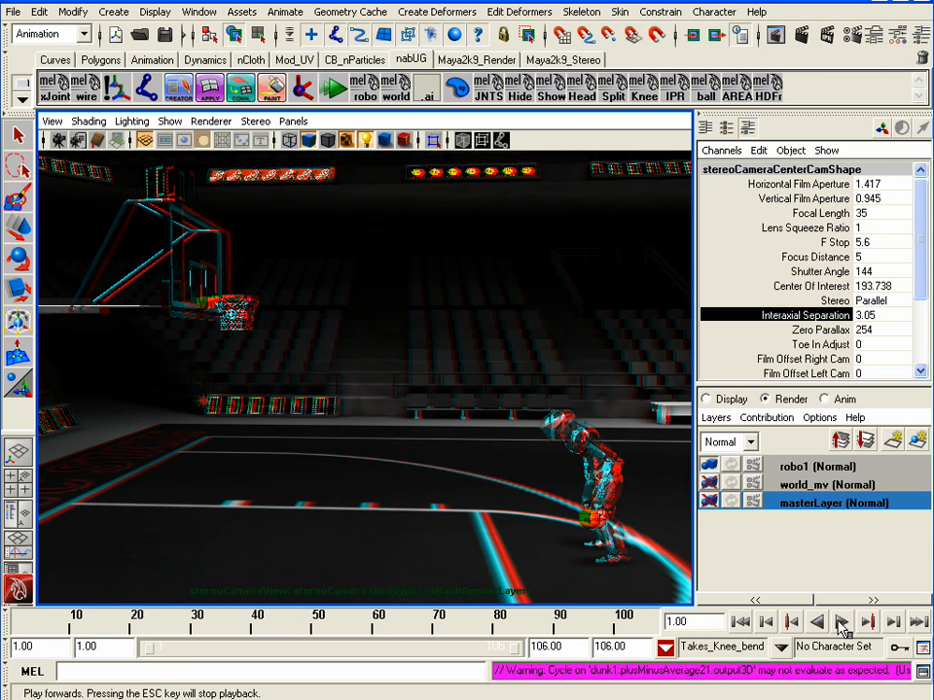
{"action": "left_click", "coordinate": [840, 623]}
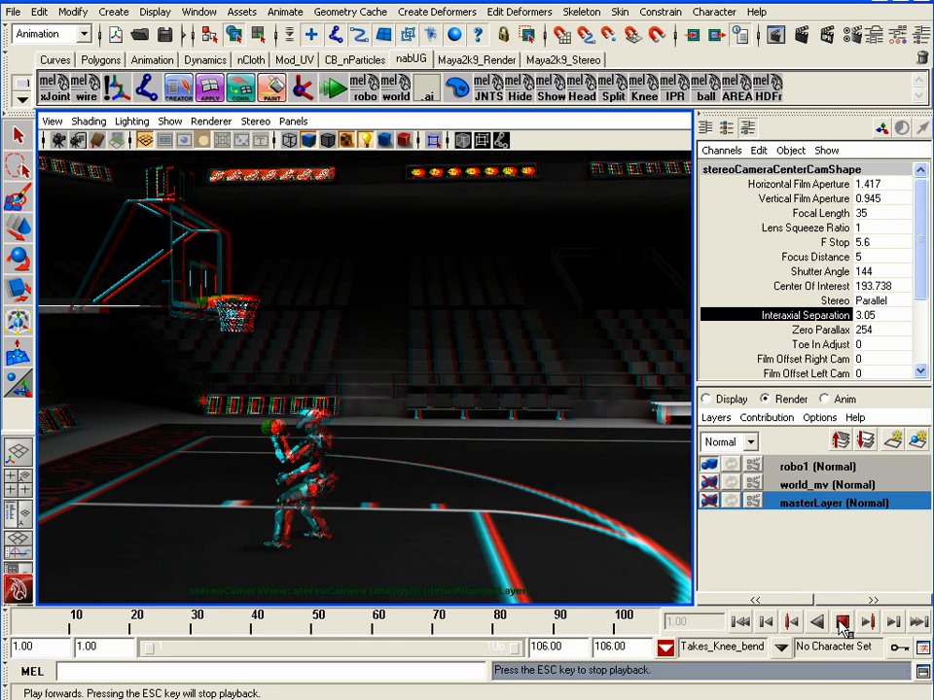
{"action": "left_click", "coordinate": [842, 624]}
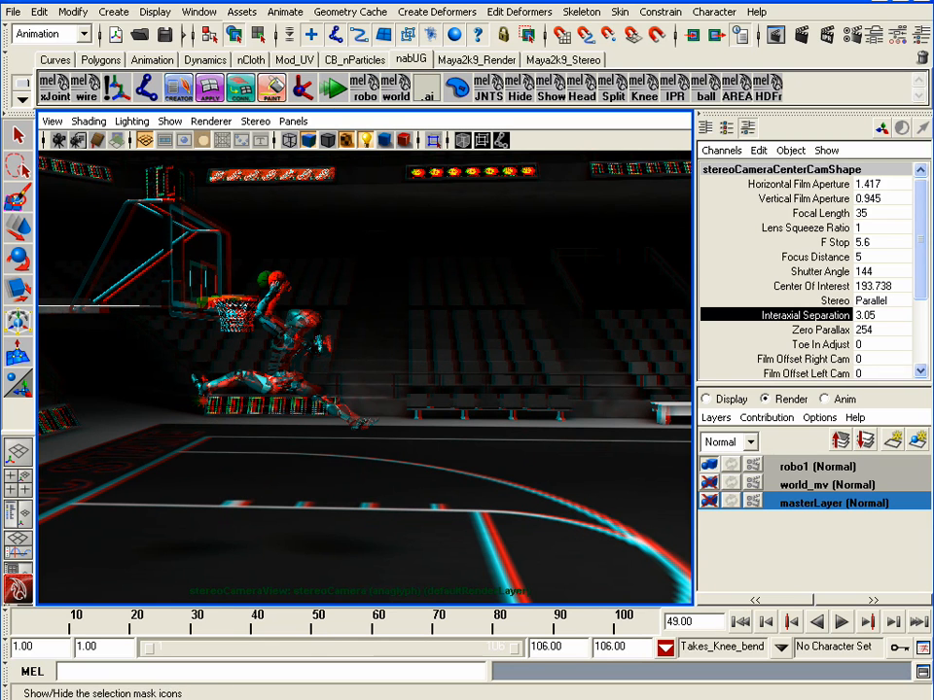
Playblast frames 25 to 65 of the anaglyph view at render settings size to the movie file Stereo_Test.
{"action": "left_click", "coordinate": [202, 13]}
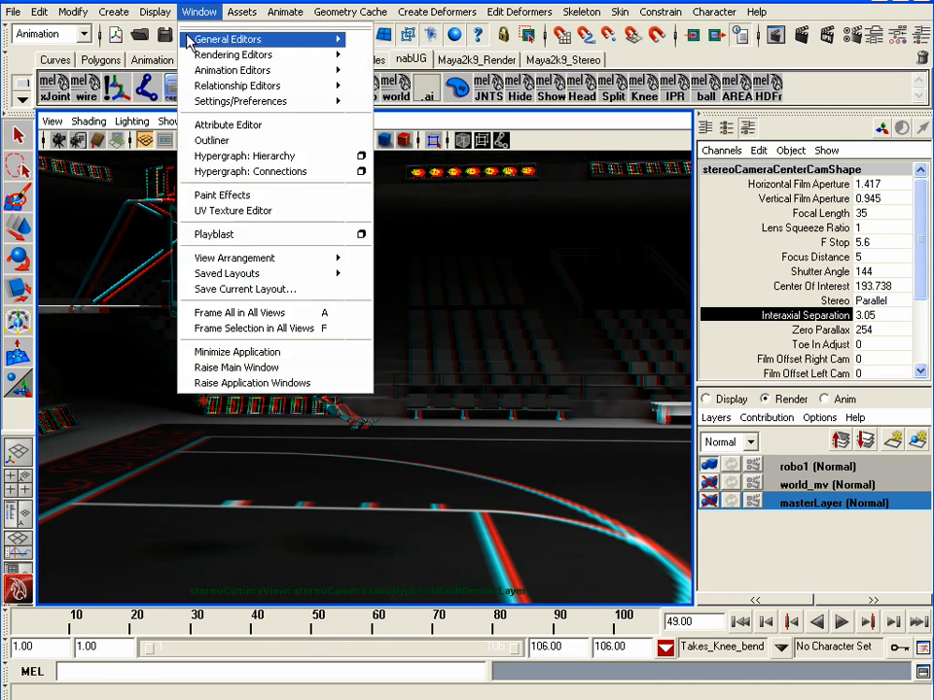
{"action": "left_click", "coordinate": [361, 236]}
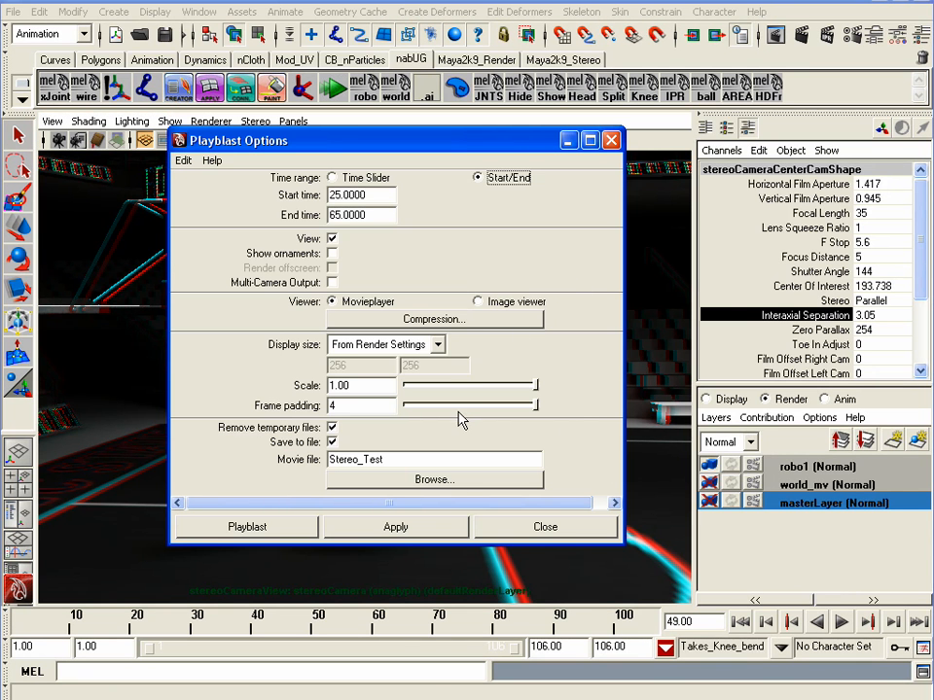
{"action": "left_click", "coordinate": [275, 531]}
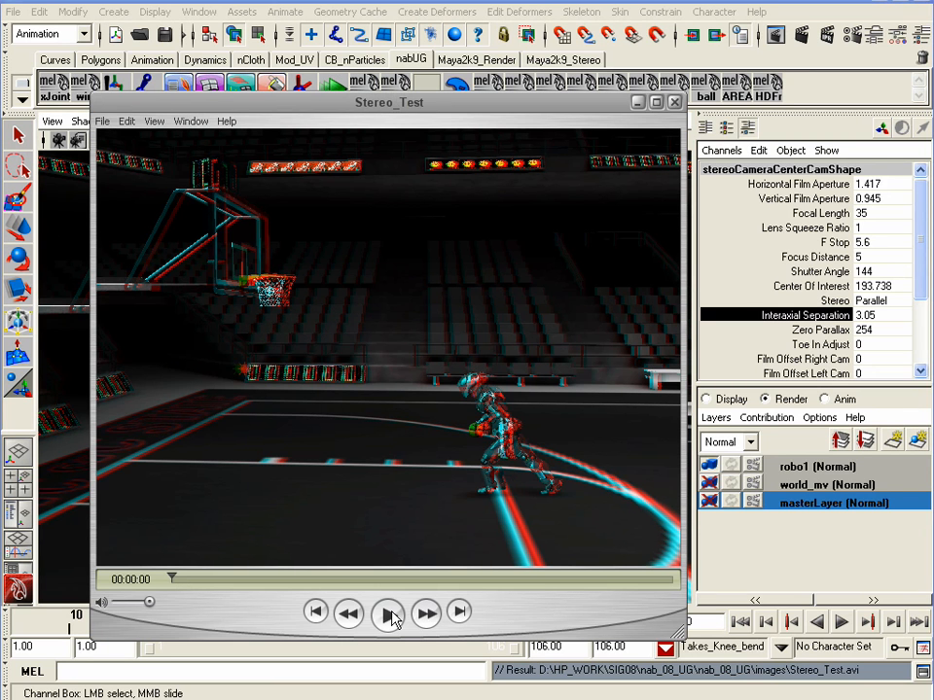
Play the Stereo_Test movie several times to review the stereo effect and minimize the player.
{"action": "left_click", "coordinate": [391, 619]}
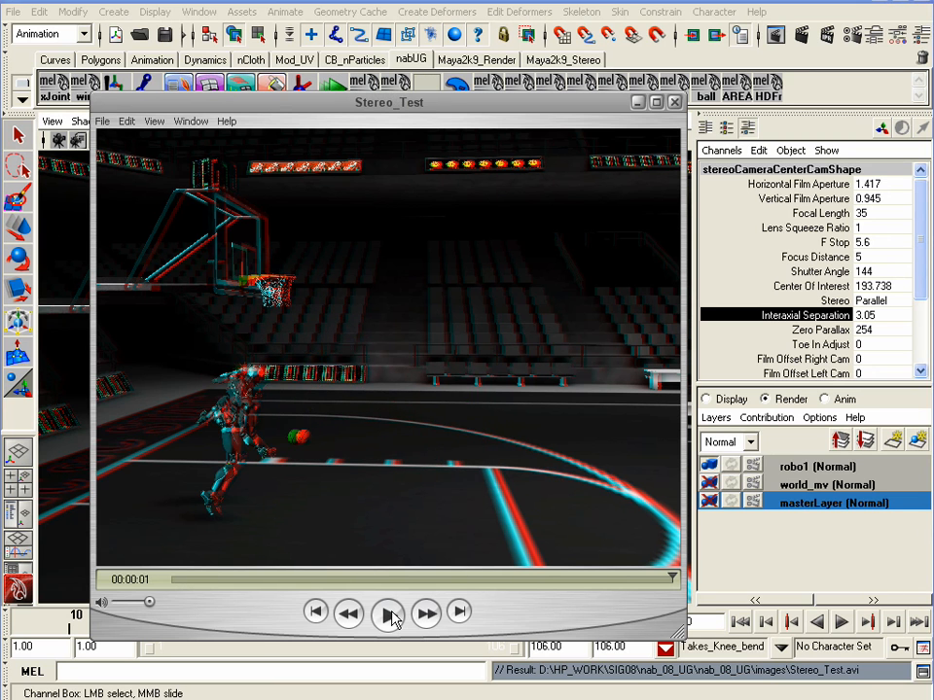
{"action": "left_click", "coordinate": [389, 615]}
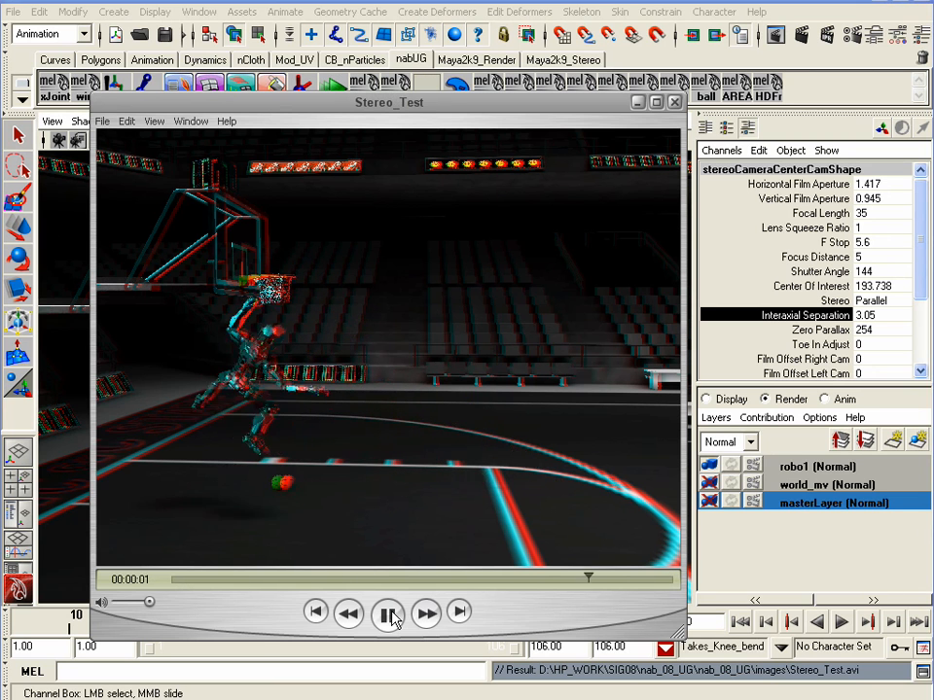
{"action": "left_click", "coordinate": [389, 615]}
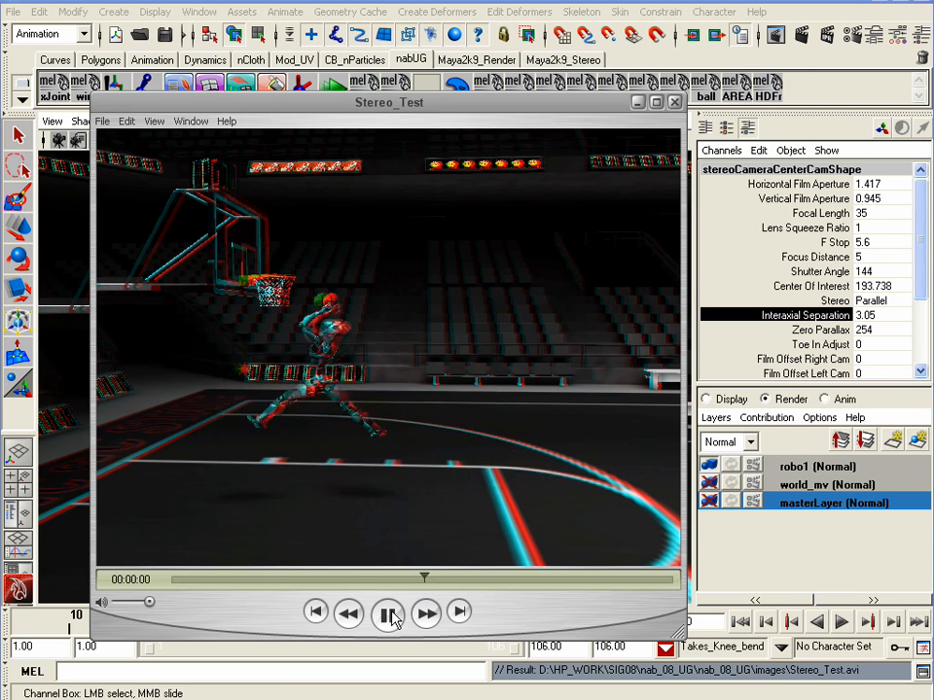
{"action": "left_click", "coordinate": [390, 614]}
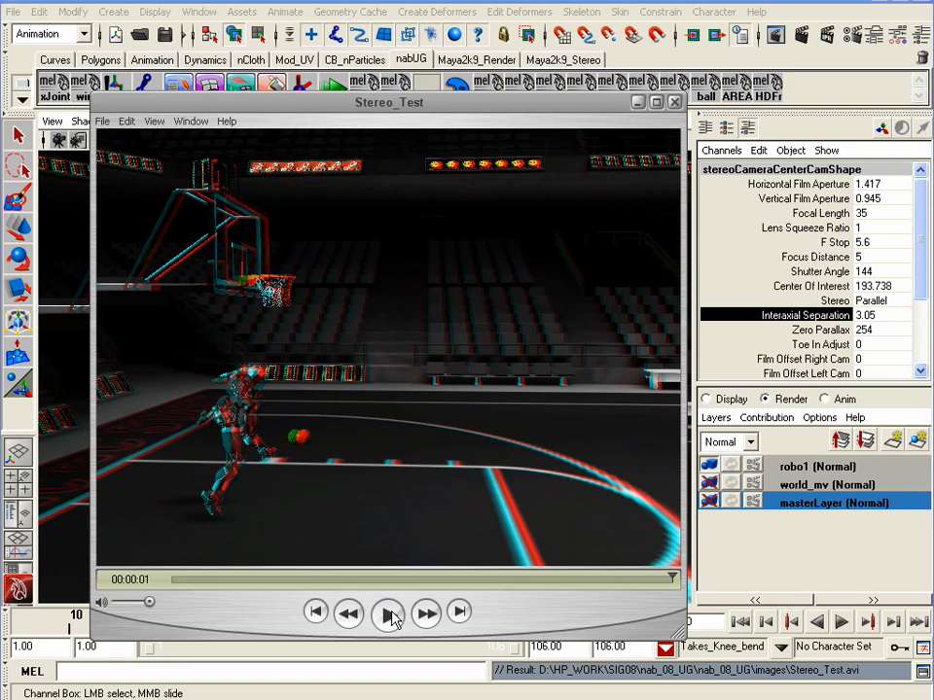
{"action": "left_click", "coordinate": [637, 103]}
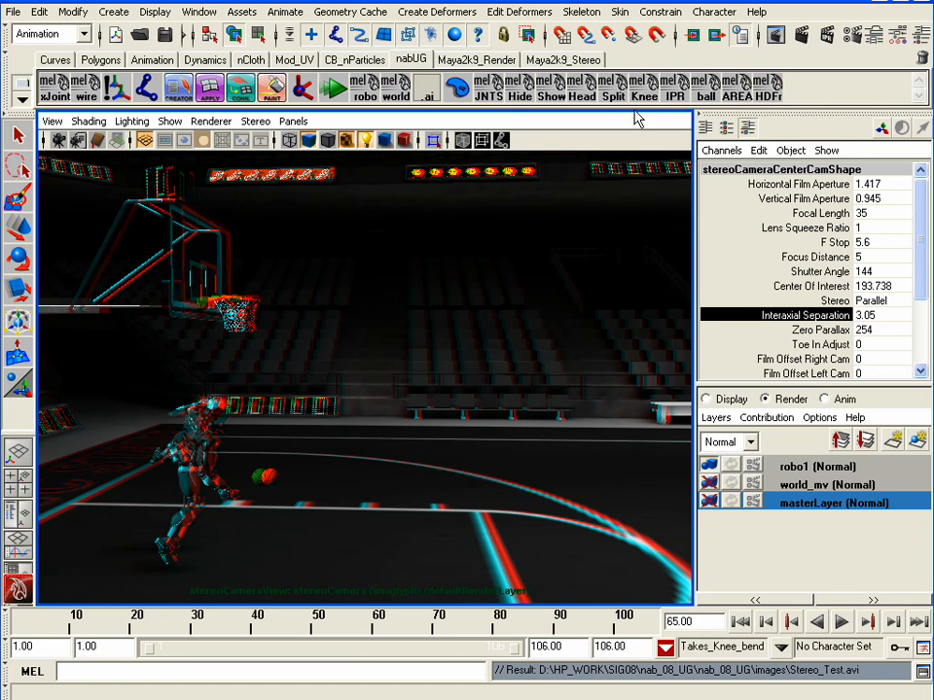
{"action": "left_click", "coordinate": [290, 123]}
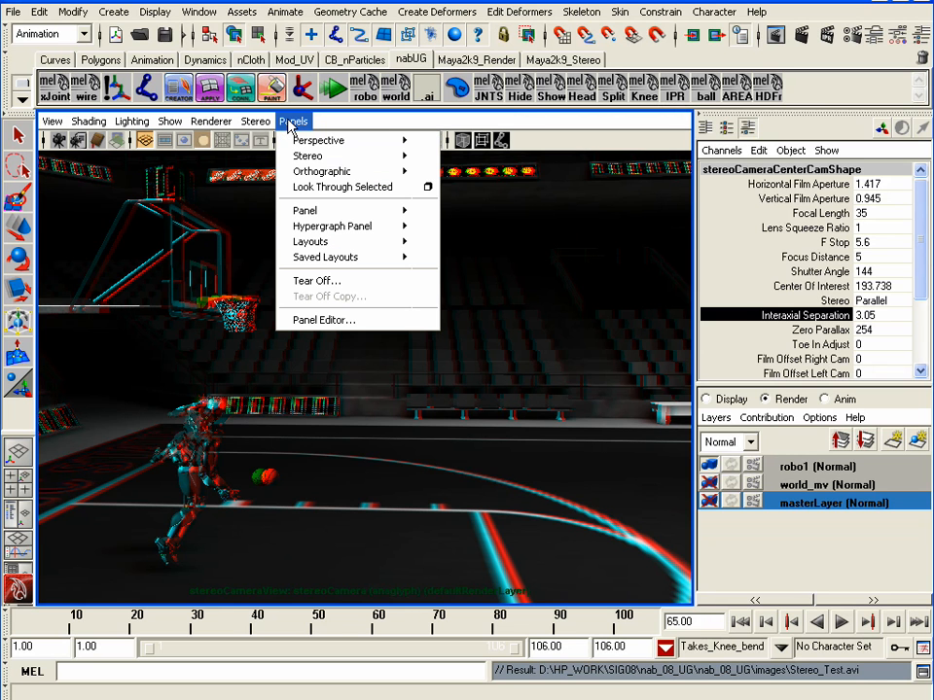
{"action": "mouse_move", "coordinate": [352, 163]}
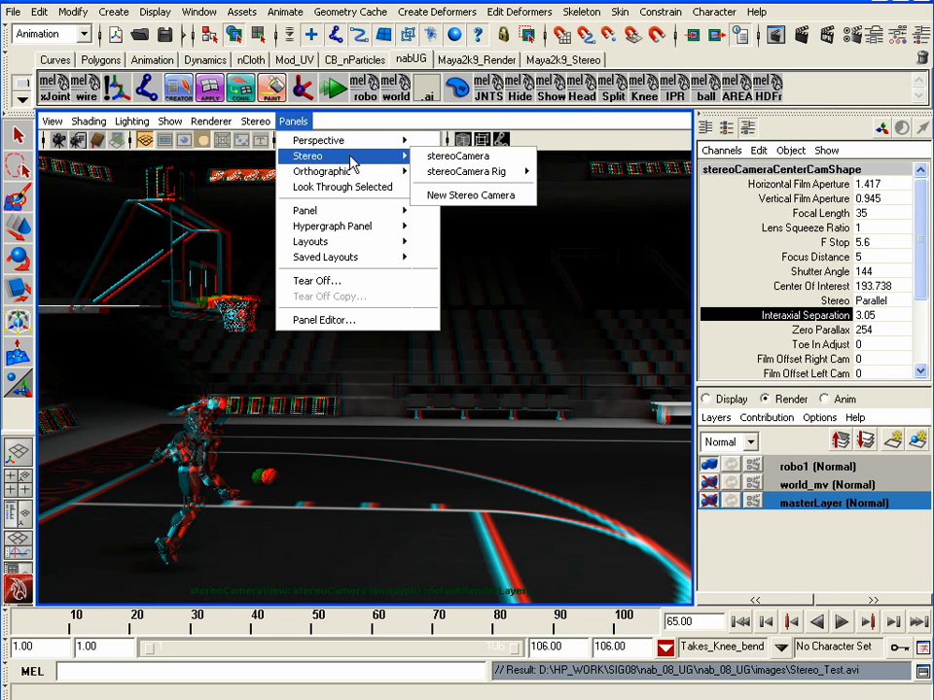
{"action": "mouse_move", "coordinate": [464, 180]}
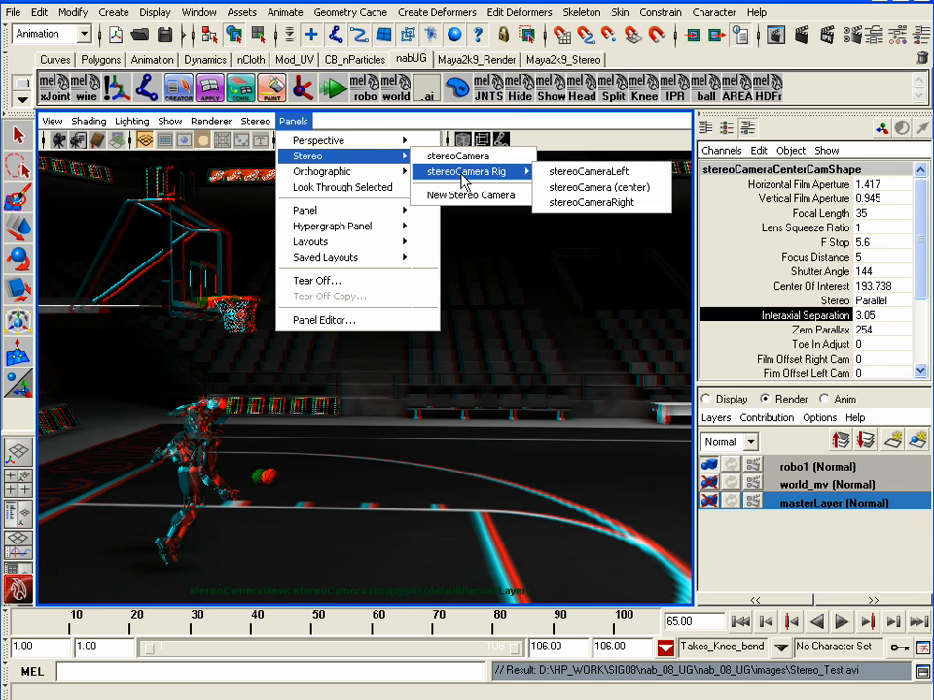
{"action": "left_click", "coordinate": [654, 187]}
Switch the viewport from the stereo camera to the persp camera and display the robo1 render layer.
{"action": "left_click", "coordinate": [295, 120]}
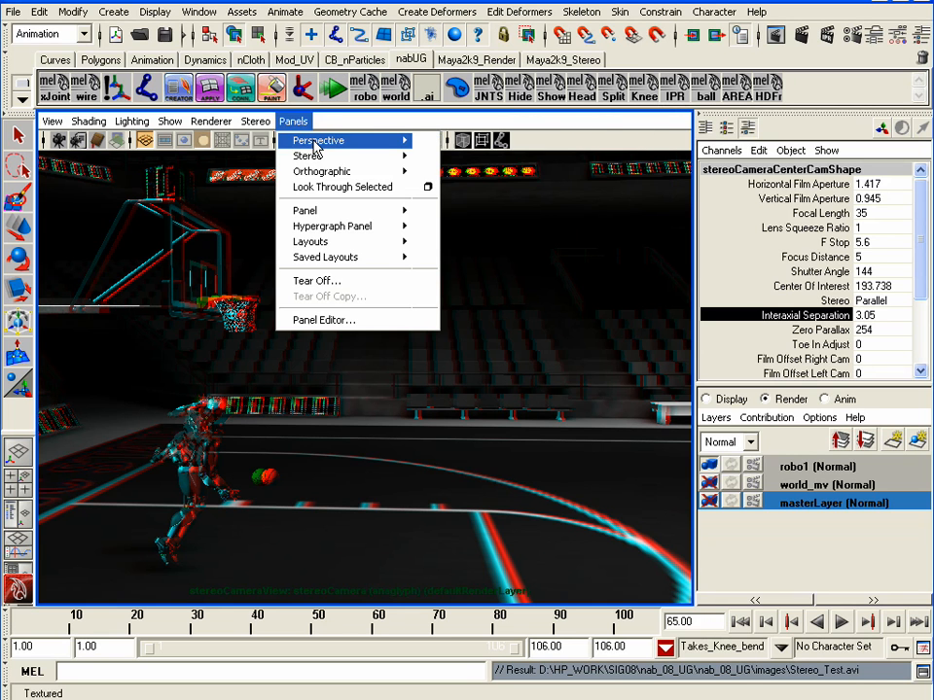
{"action": "mouse_move", "coordinate": [317, 146]}
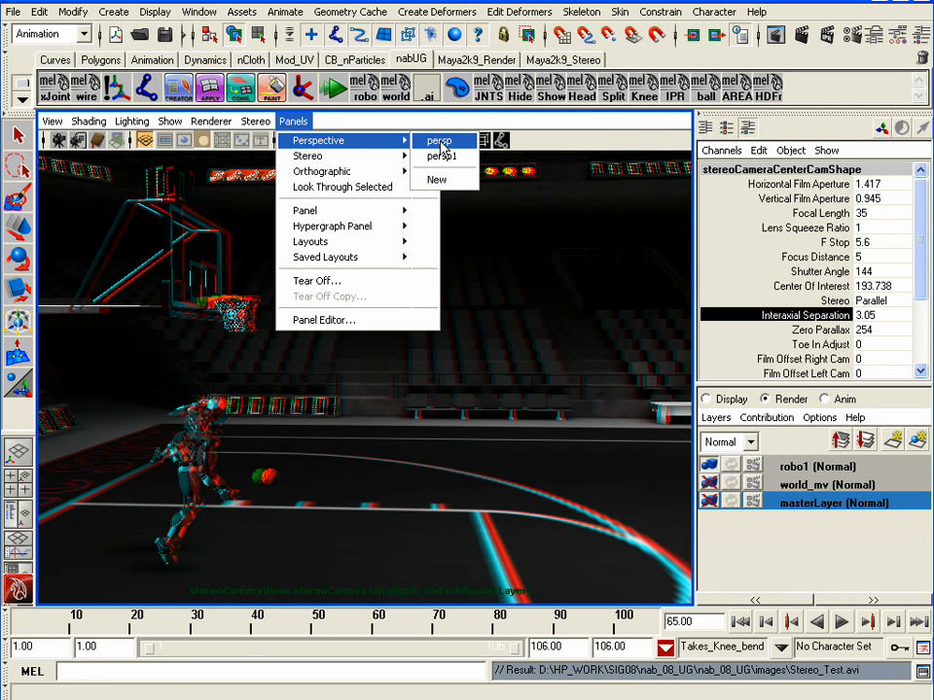
{"action": "left_click", "coordinate": [611, 91]}
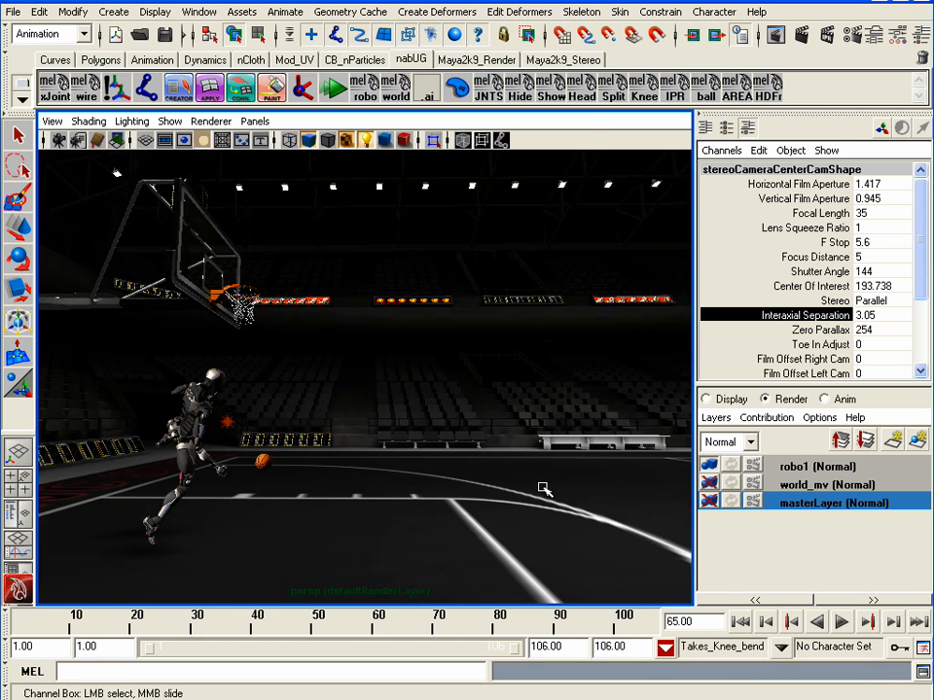
{"action": "left_click", "coordinate": [799, 468]}
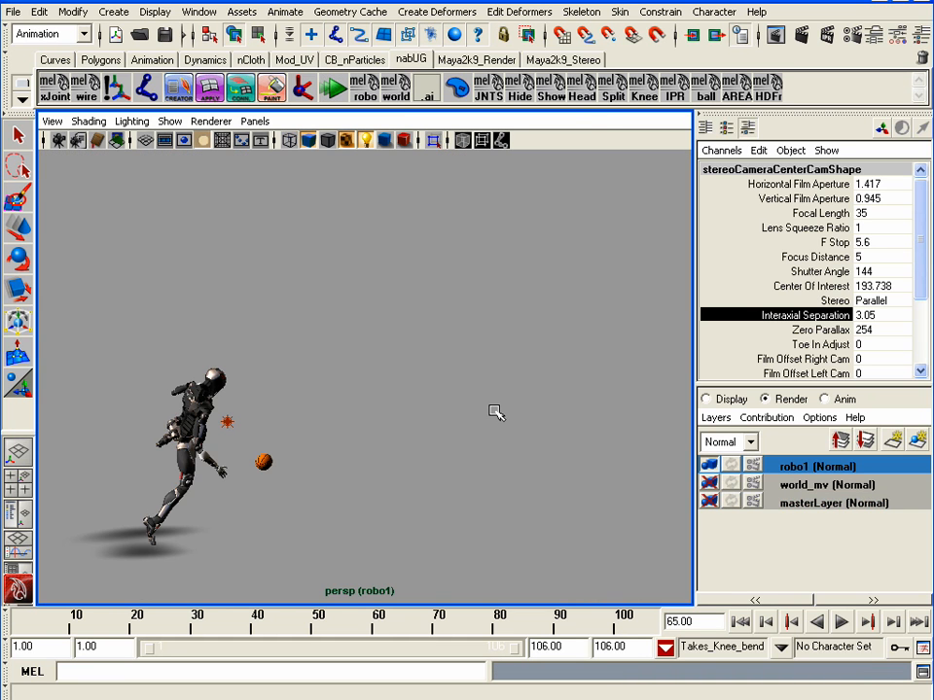
At frame 50, frame the basketball and robot's head up close and start a mental ray IPR render on a region around them.
{"action": "left_click", "coordinate": [320, 631]}
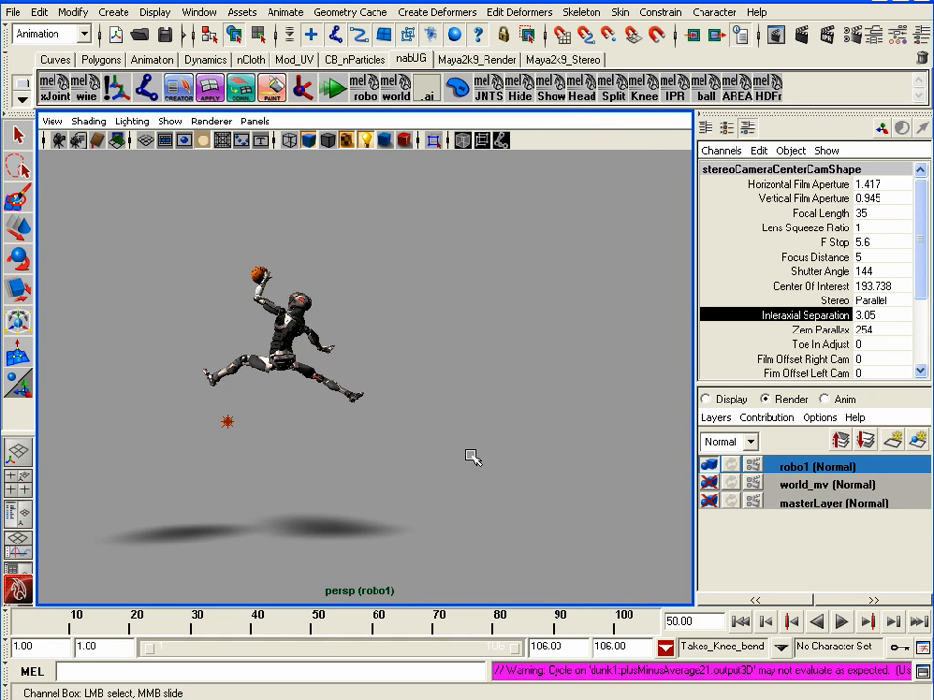
{"action": "left_click", "coordinate": [675, 91]}
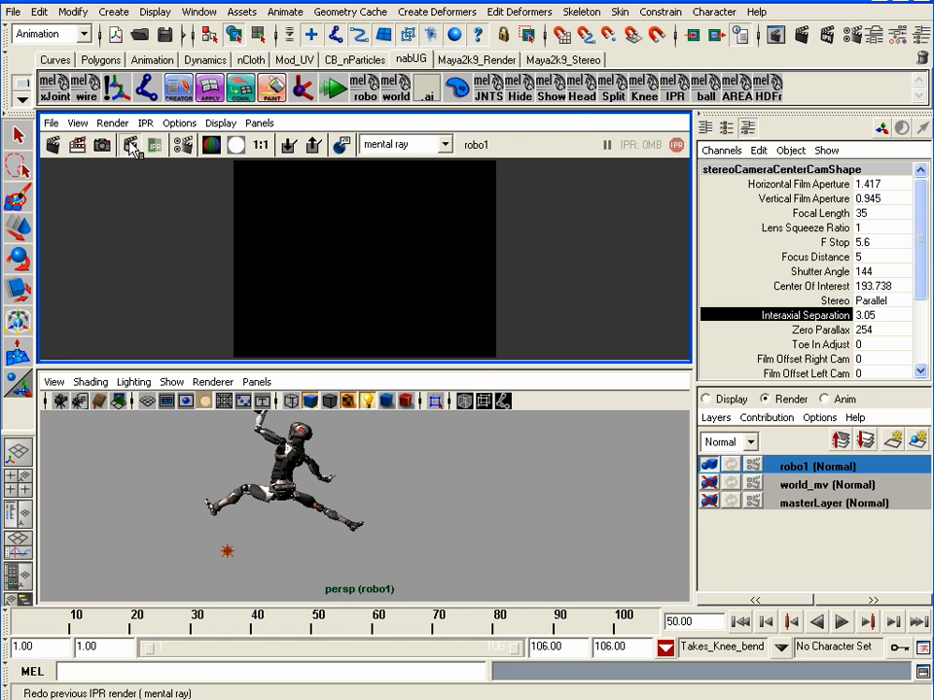
{"action": "left_click", "coordinate": [131, 146]}
{"action": "left_click", "coordinate": [706, 91]}
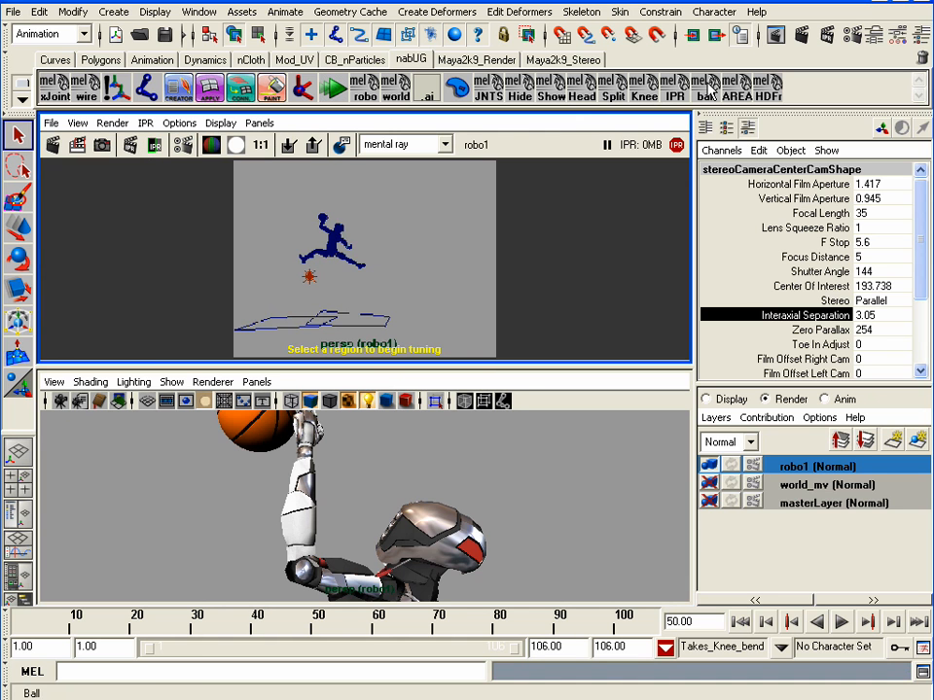
{"action": "left_click", "coordinate": [151, 144]}
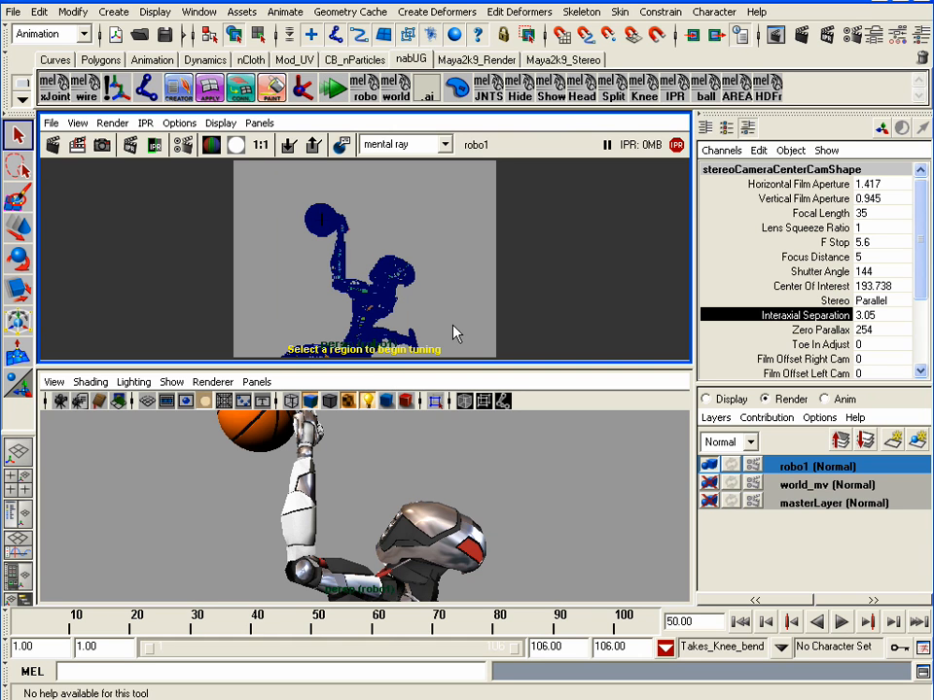
{"action": "left_click_drag", "start_coordinate": [272, 184], "coordinate": [462, 341]}
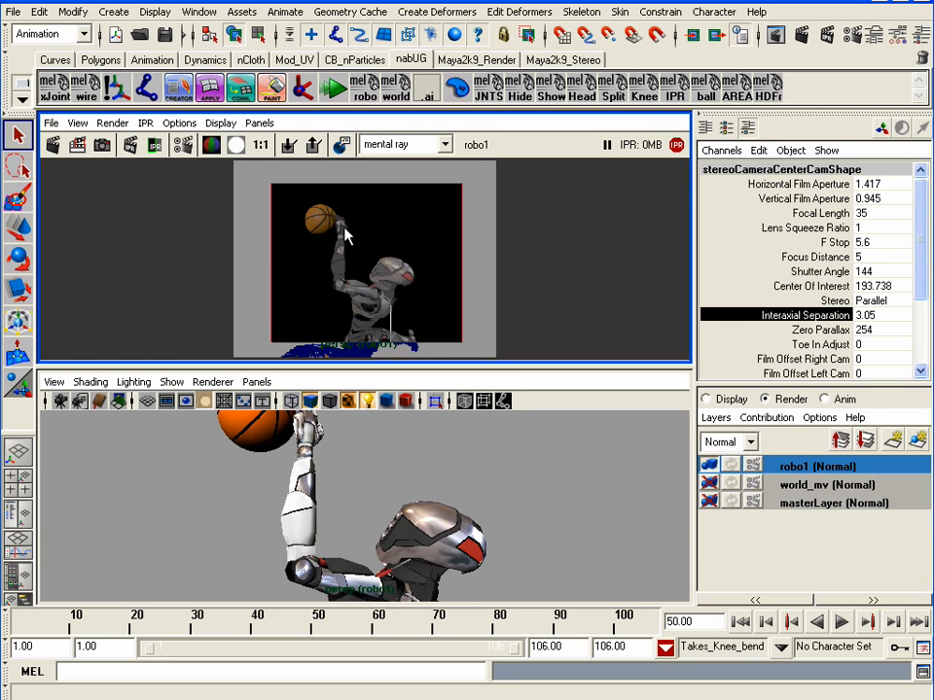
Move the basketball away from the robot's hand along its X and Y axes to test the IPR update, and undo both moves.
{"action": "left_click", "coordinate": [260, 450]}
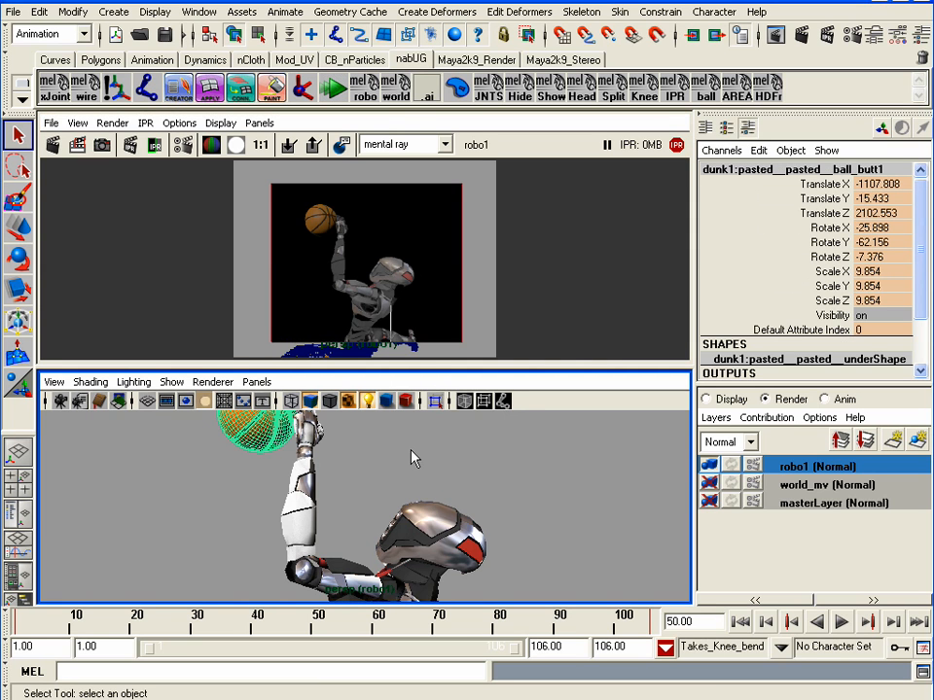
{"action": "left_click", "coordinate": [821, 185]}
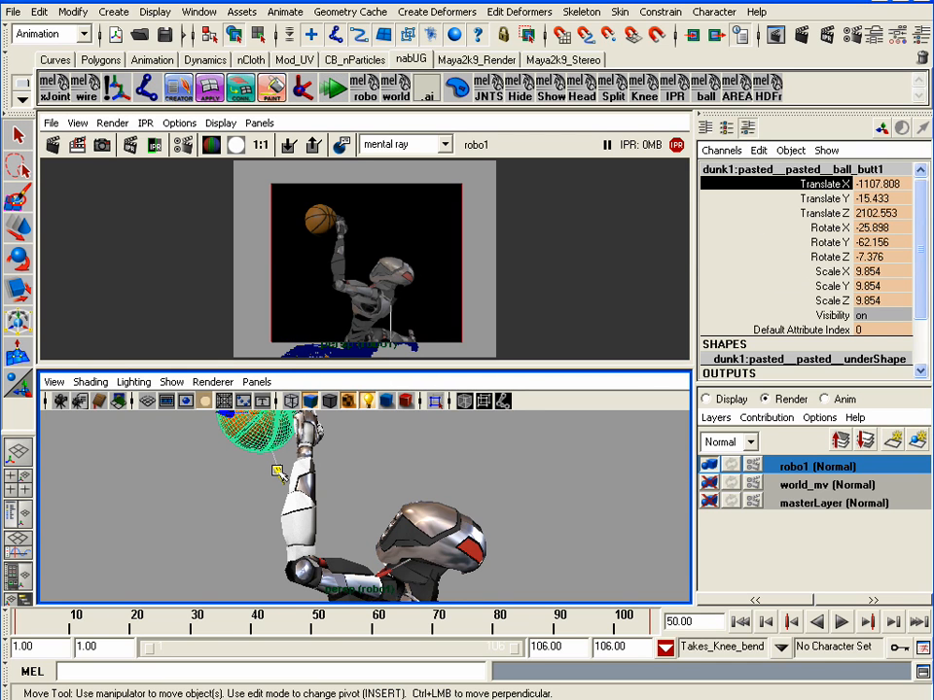
{"action": "left_click_drag", "start_coordinate": [277, 471], "coordinate": [347, 538]}
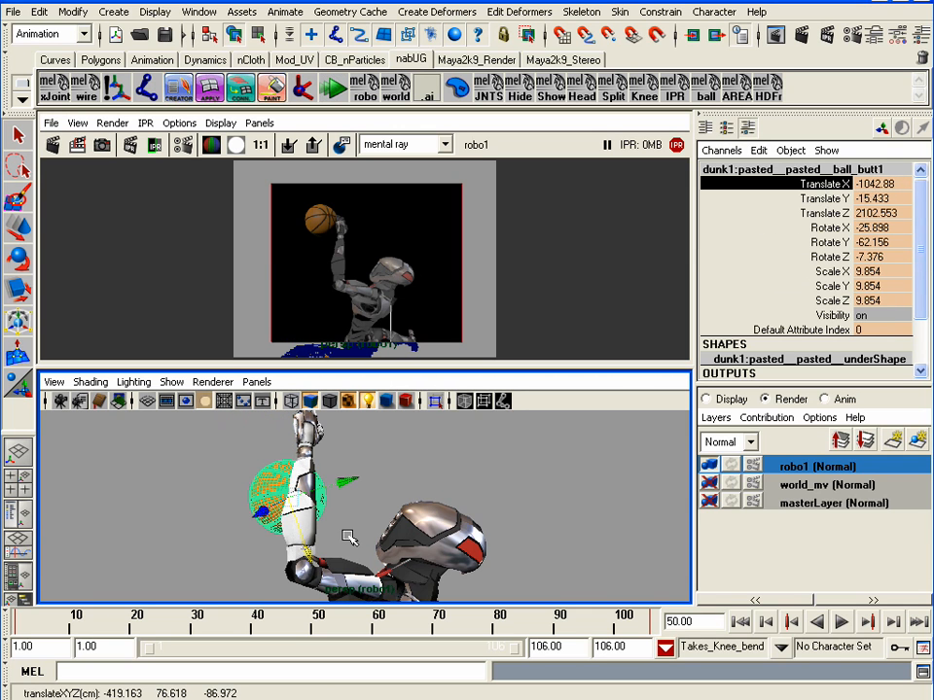
{"action": "left_click_drag", "start_coordinate": [347, 480], "coordinate": [428, 455]}
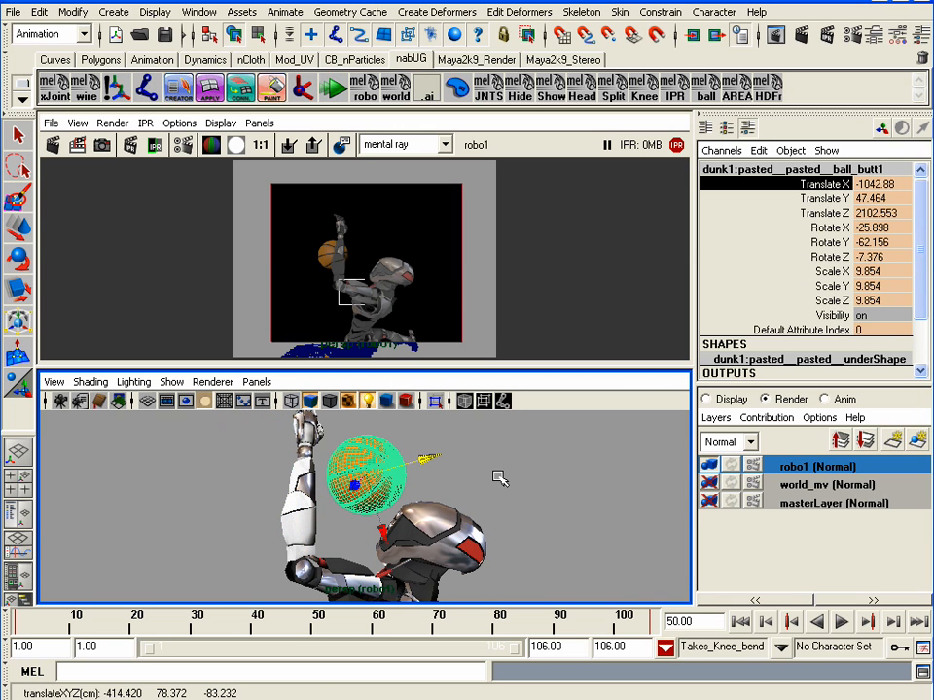
{"action": "key", "text": "ctrl+z"}
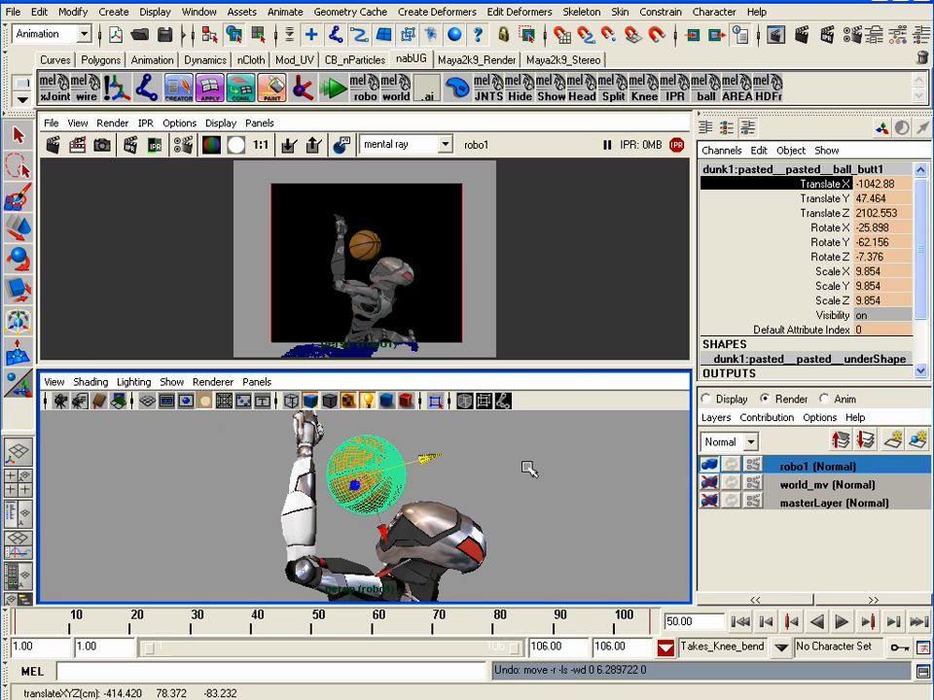
{"action": "key", "text": "ctrl+z"}
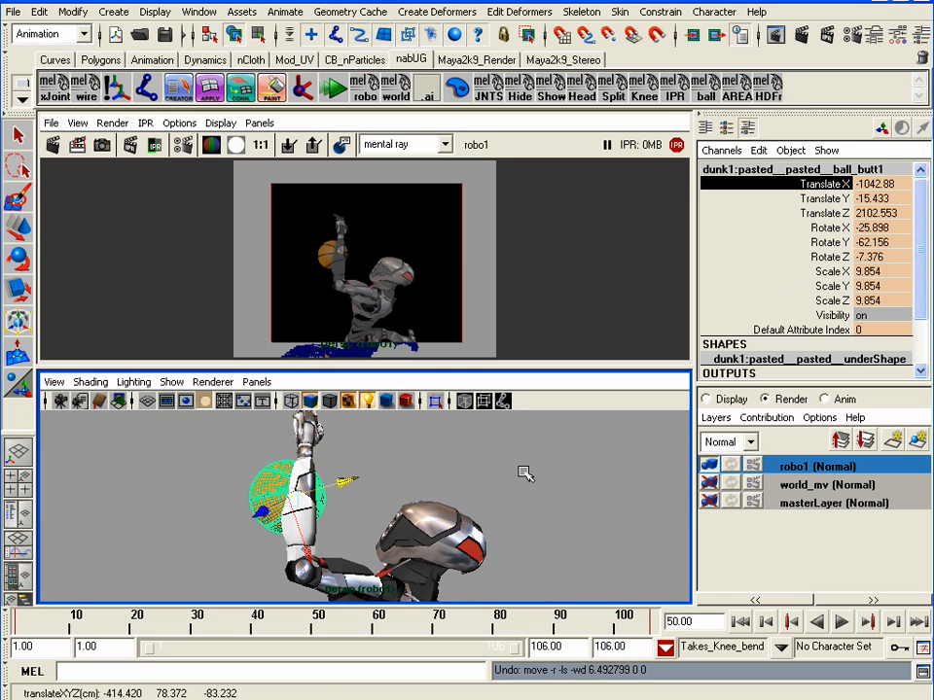
{"action": "key", "text": "ctrl+z"}
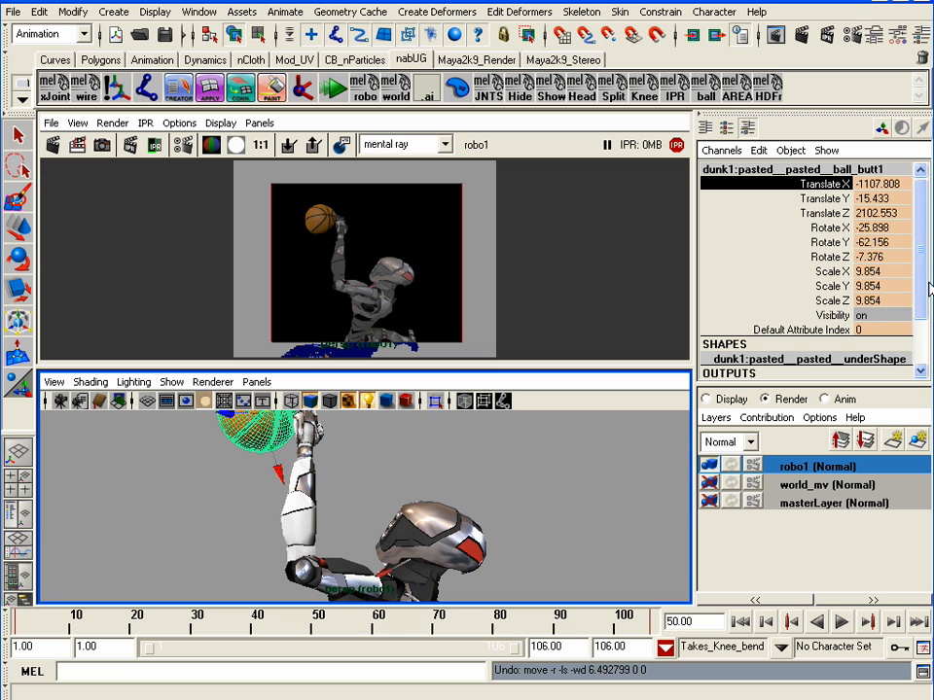
Turn the basketball's Visibility off and back on twice to test the IPR update, and deselect the ball.
{"action": "left_click_drag", "start_coordinate": [925, 282], "coordinate": [925, 284]}
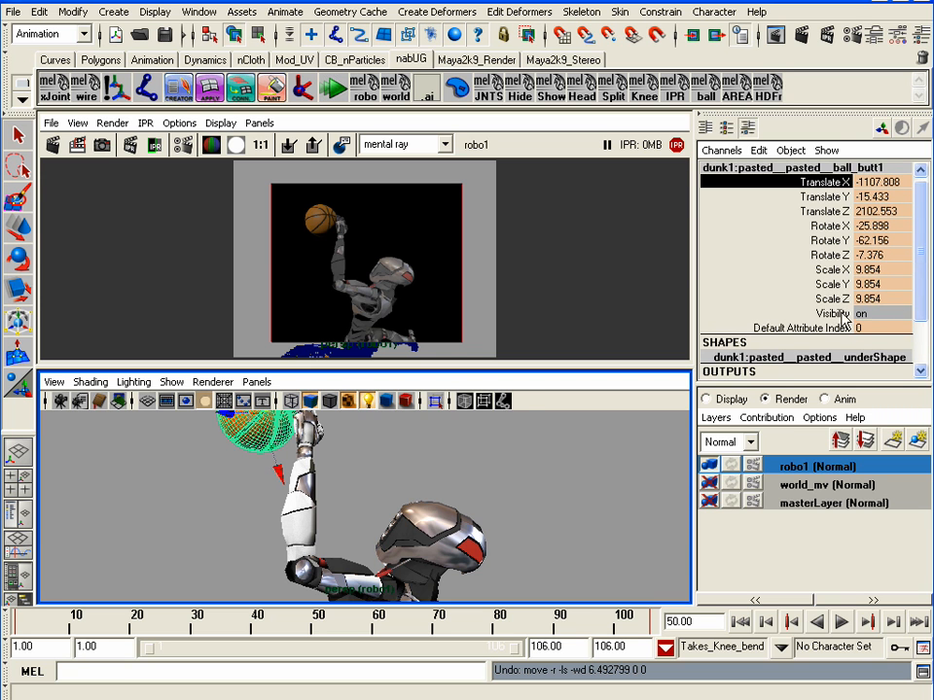
{"action": "left_click", "coordinate": [875, 312]}
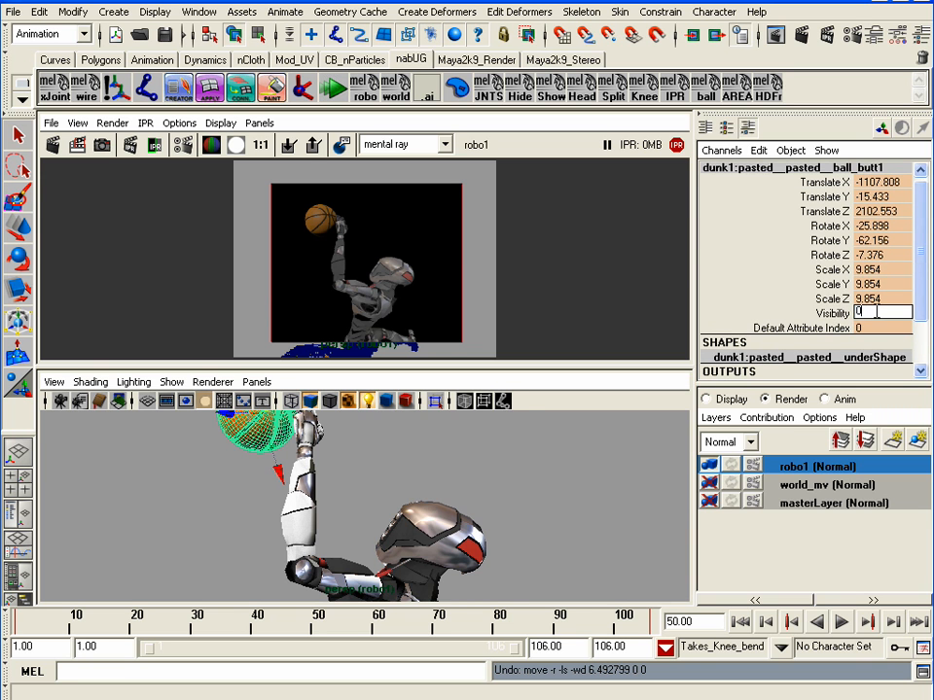
{"action": "type", "text": "0"}
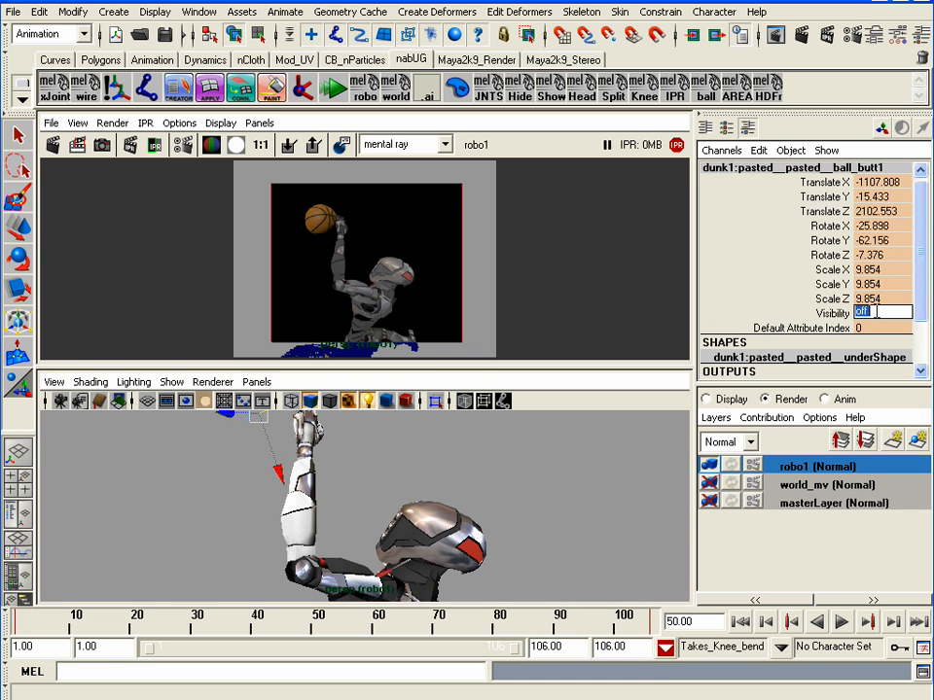
{"action": "key", "text": "Return"}
{"action": "type", "text": "1"}
{"action": "key", "text": "Return"}
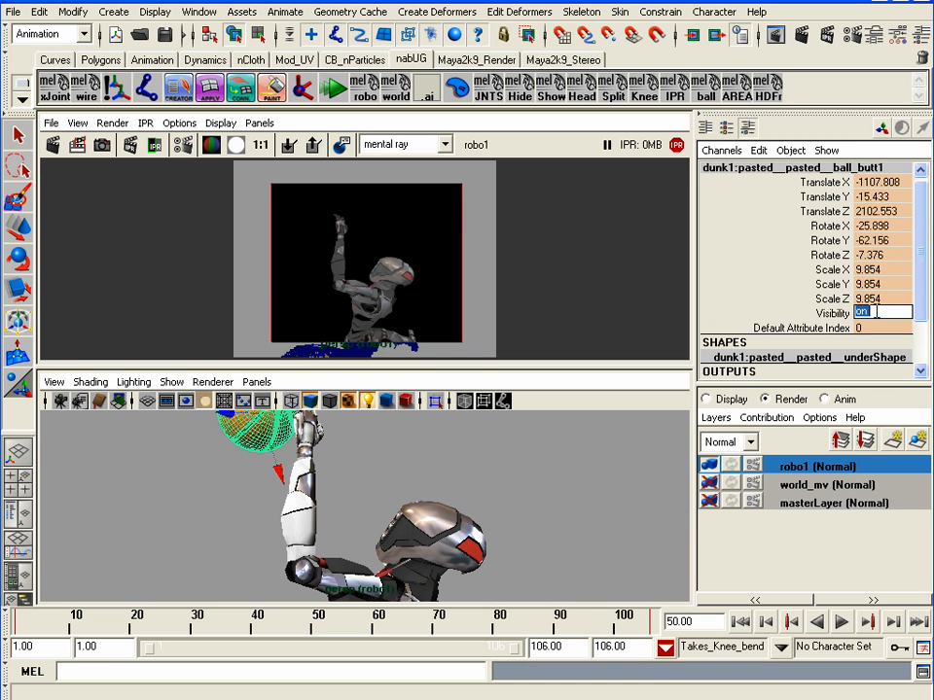
{"action": "key", "text": "Return"}
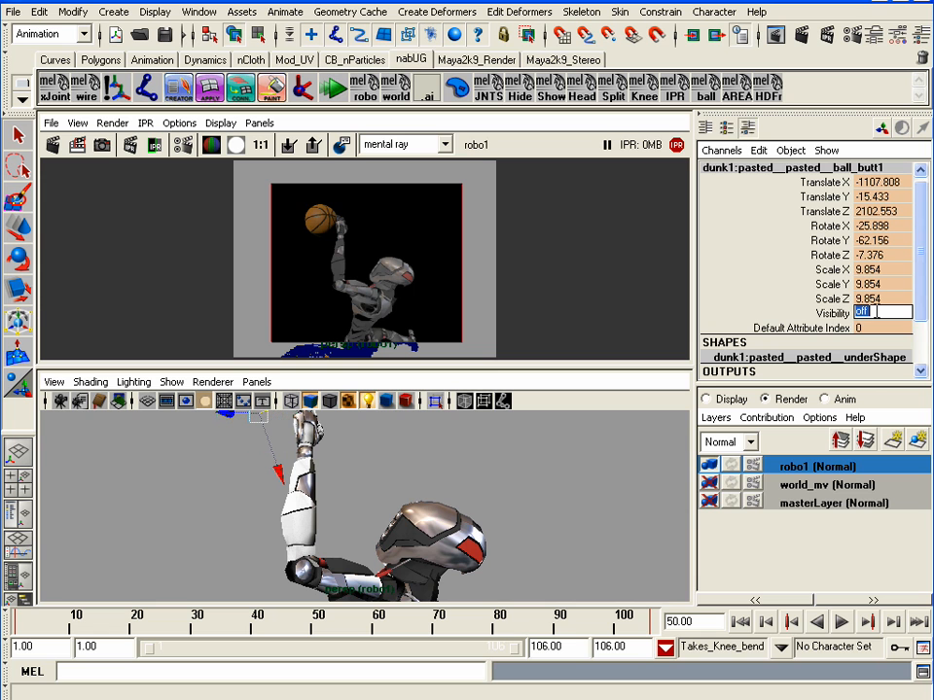
{"action": "key", "text": "Return"}
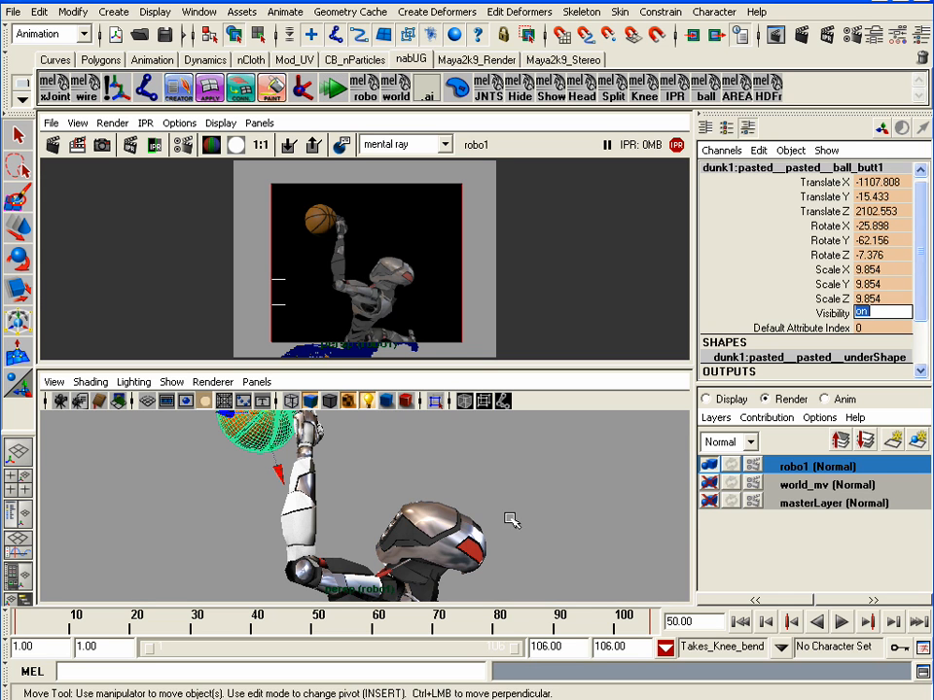
{"action": "left_click", "coordinate": [525, 440]}
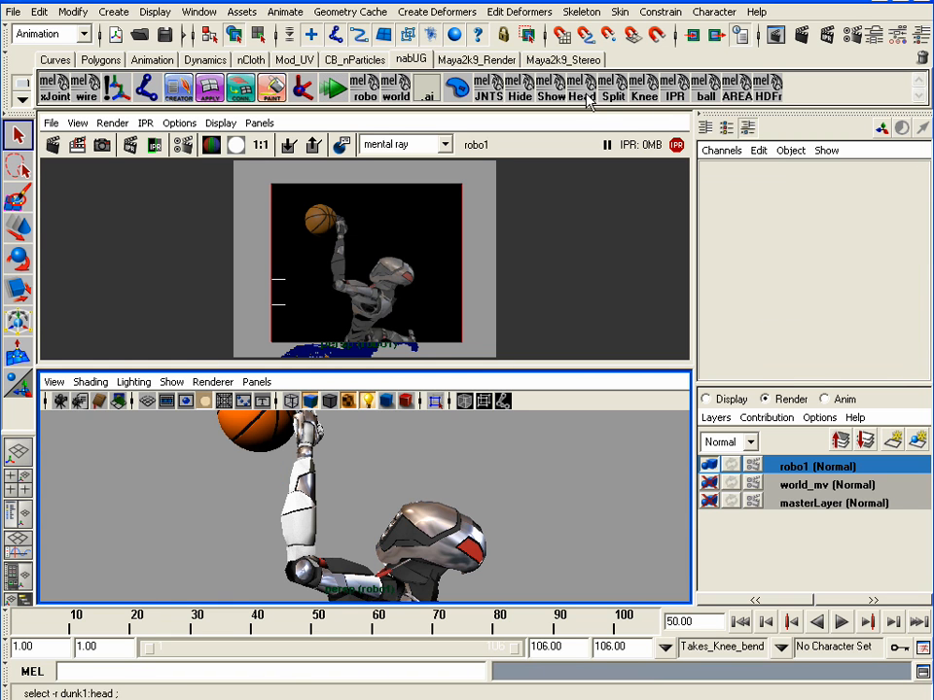
Frame the robot's head from the front at frame 54 and refresh the IPR render on a region around its head and shoulders.
{"action": "left_click", "coordinate": [766, 98]}
{"action": "key", "text": "alt+v"}
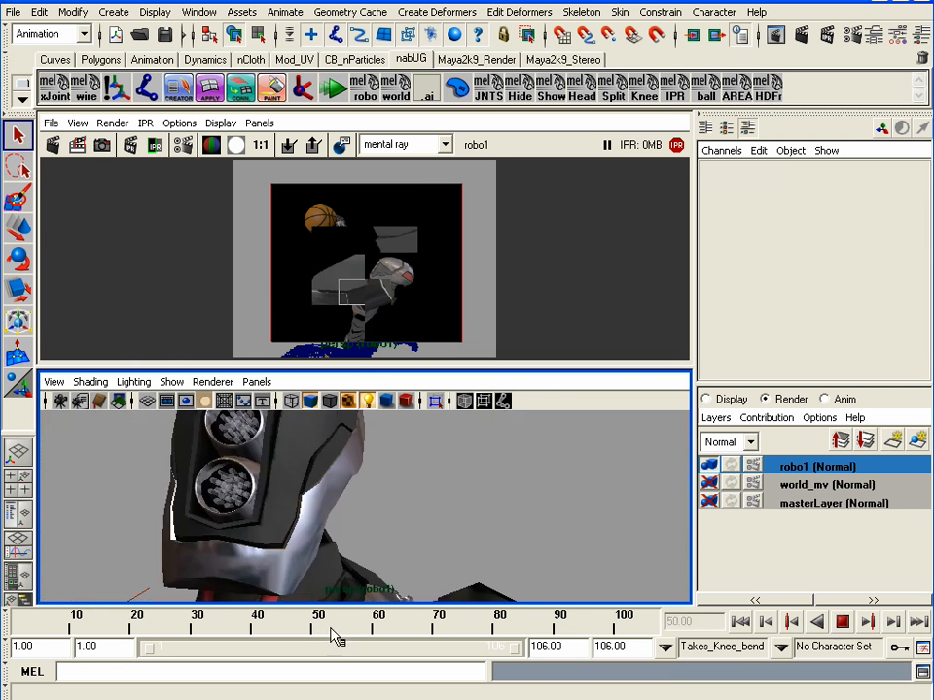
{"action": "left_click", "coordinate": [342, 637]}
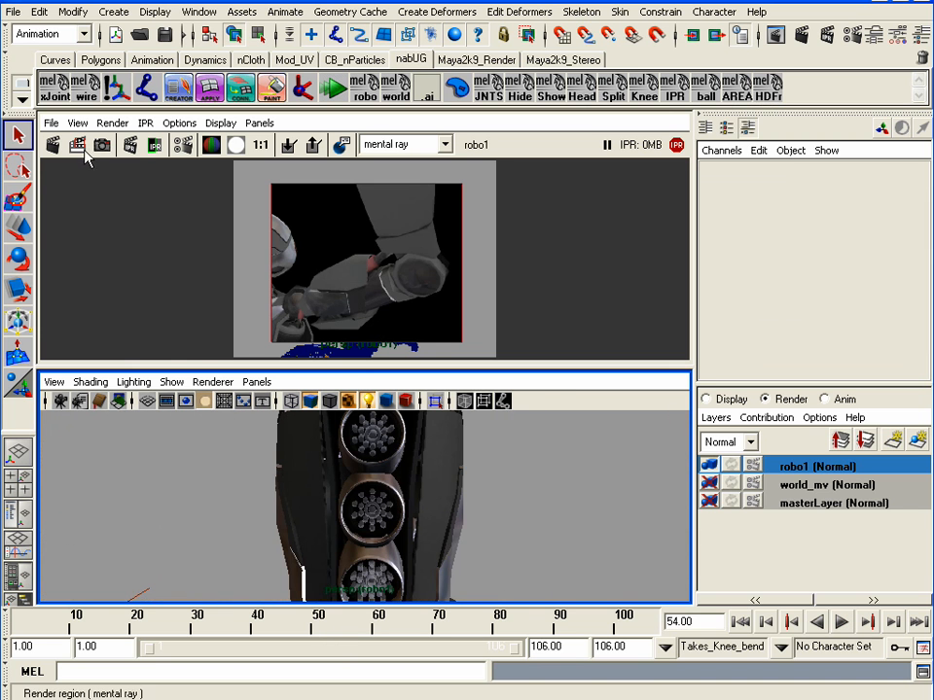
{"action": "left_click", "coordinate": [154, 144]}
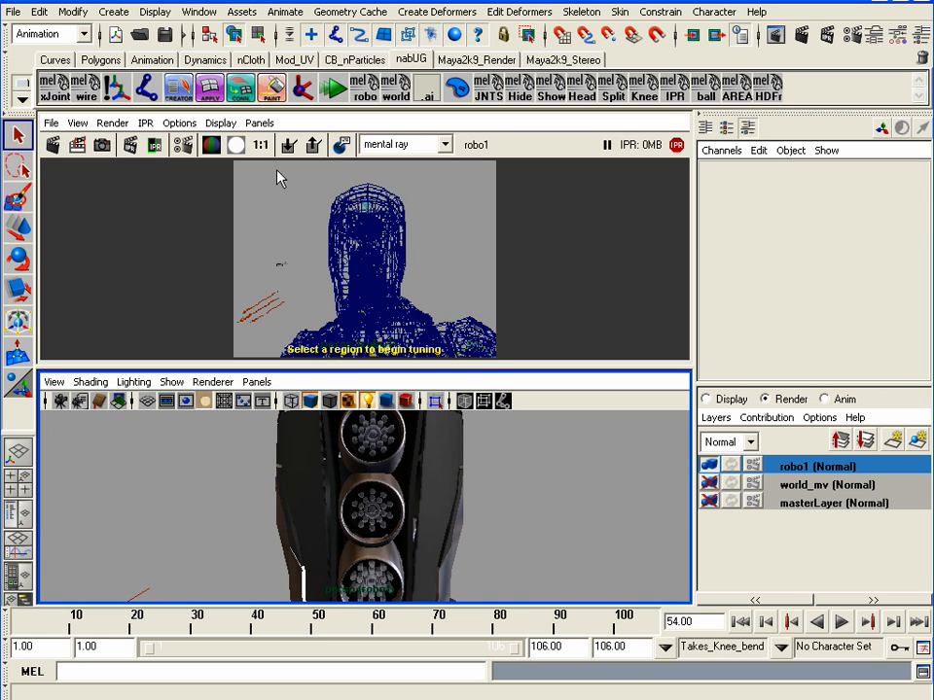
{"action": "left_click", "coordinate": [303, 197]}
{"action": "left_click_drag", "start_coordinate": [484, 350], "coordinate": [270, 165]}
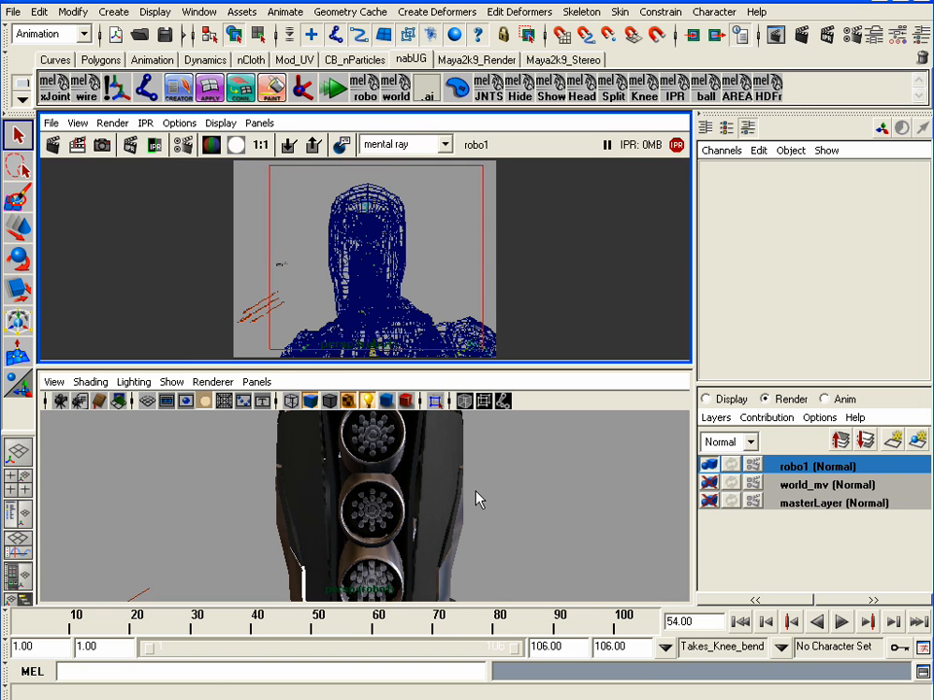
Turn on the cage-plus-smooth mesh preview for the robot's head and switch it to vertex selection.
{"action": "right_click_drag", "start_coordinate": [475, 493], "coordinate": [325, 495], "text": "alt"}
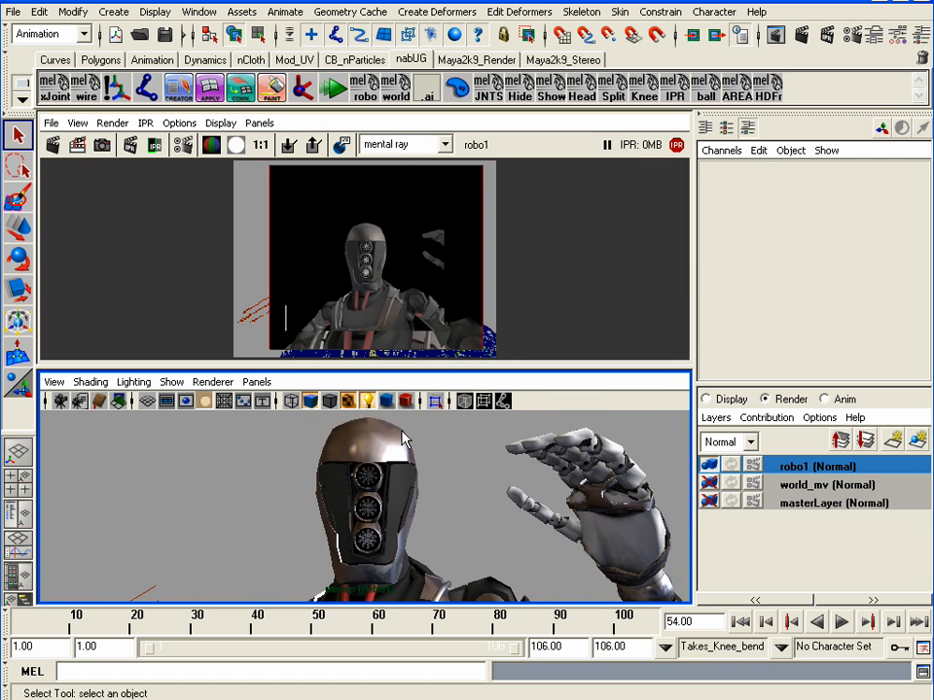
{"action": "left_click", "coordinate": [404, 442]}
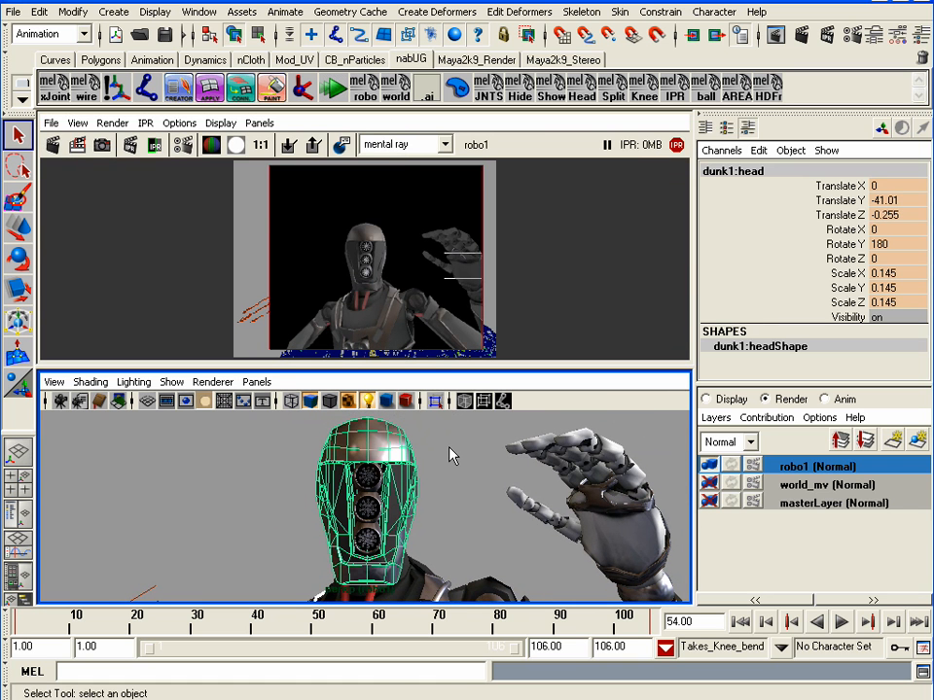
{"action": "key", "text": "2"}
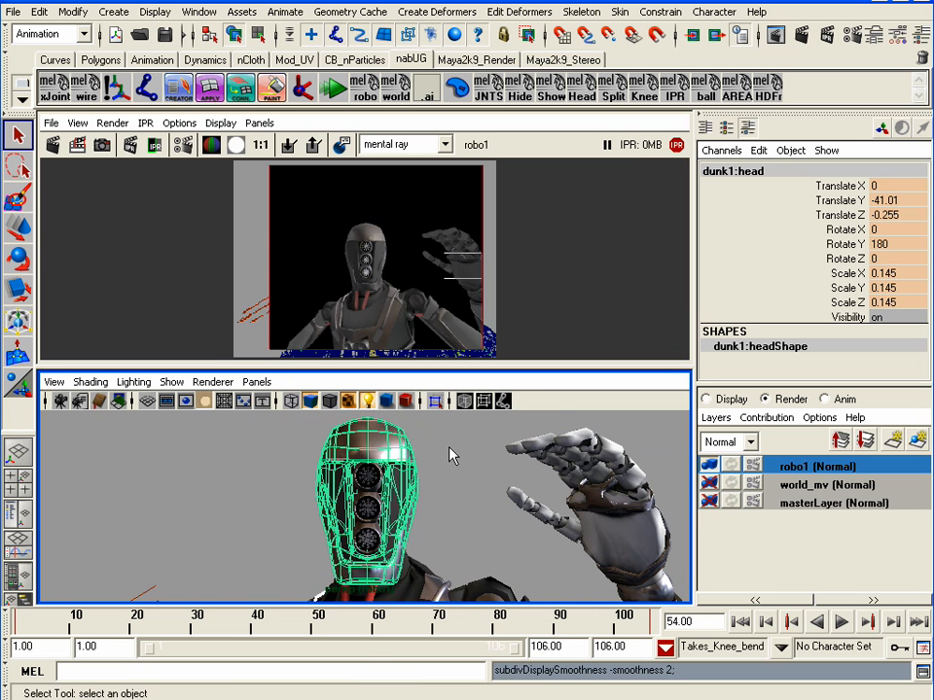
{"action": "right_click_drag", "start_coordinate": [452, 455], "coordinate": [425, 452]}
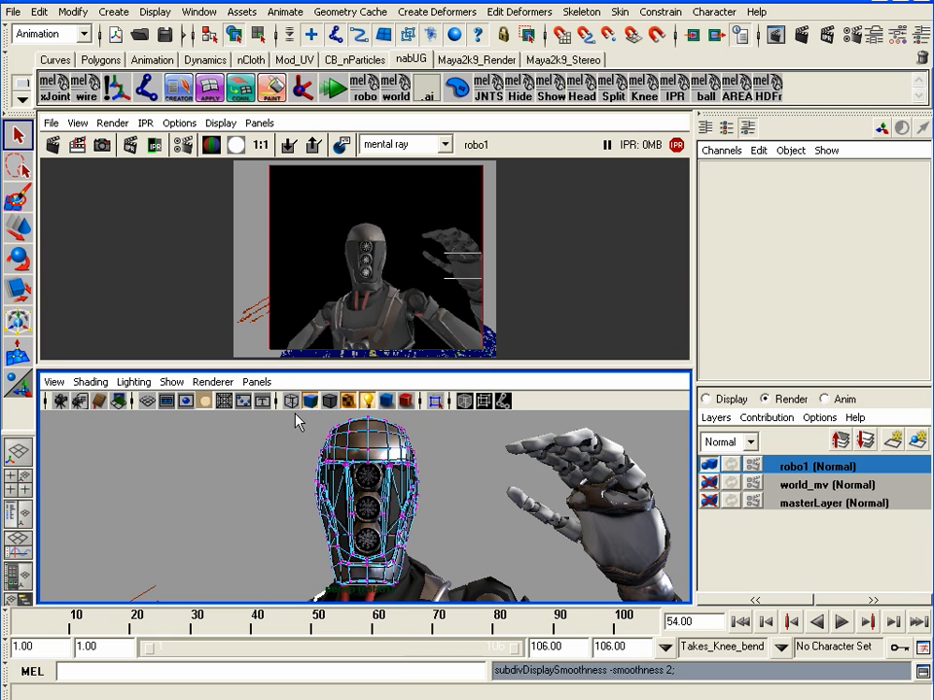
Select the vertices across the top of the robot's head and enable soft selection with a falloff radius of about 1.19.
{"action": "left_click_drag", "start_coordinate": [295, 413], "coordinate": [448, 471]}
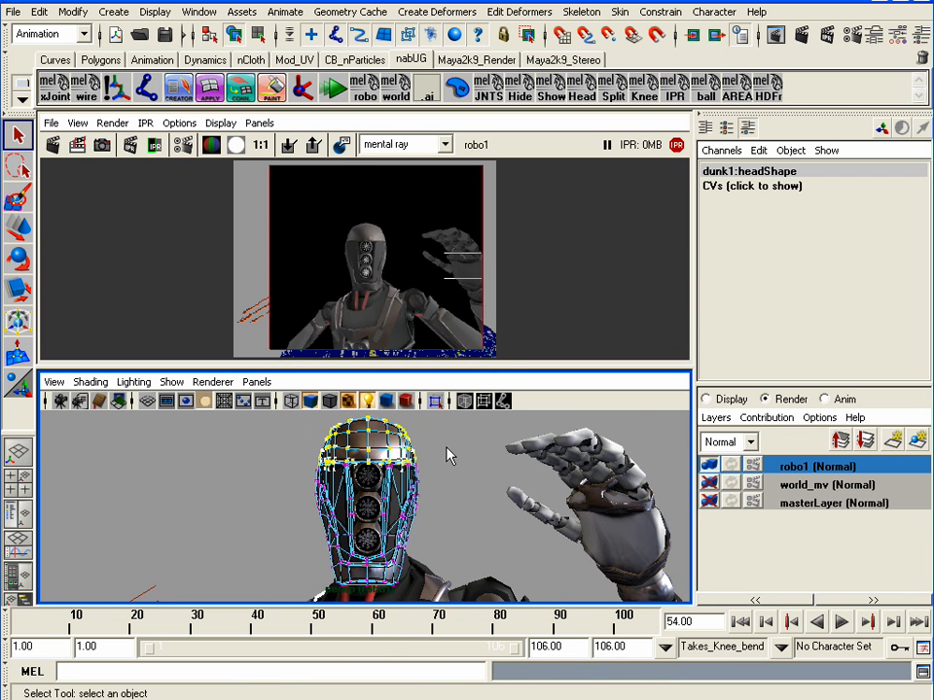
{"action": "key", "text": "b"}
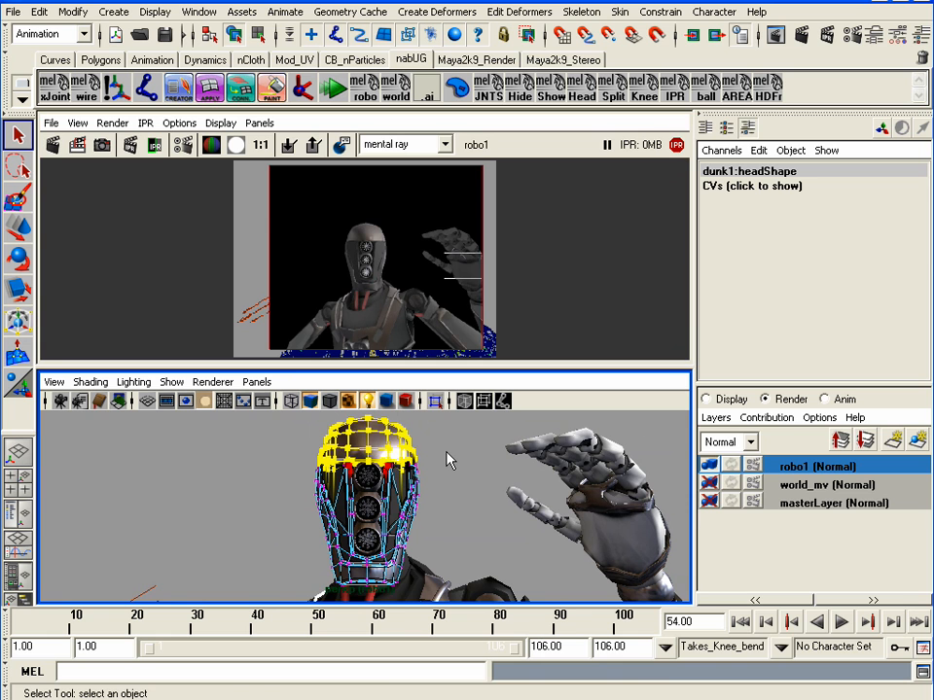
{"action": "right_click_drag", "start_coordinate": [447, 455], "coordinate": [401, 463], "text": "ctrl+shift"}
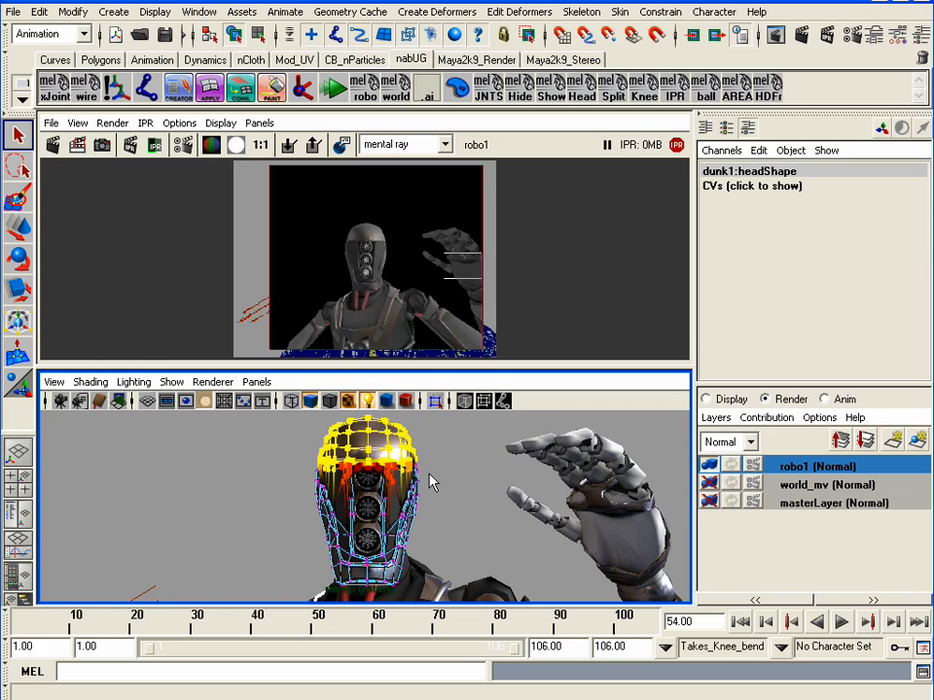
{"action": "mouse_move", "coordinate": [437, 469]}
{"action": "middle_mouse_down"}
{"action": "mouse_move", "coordinate": [423, 451]}
{"action": "mouse_move", "coordinate": [434, 452]}
{"action": "middle_mouse_up"}
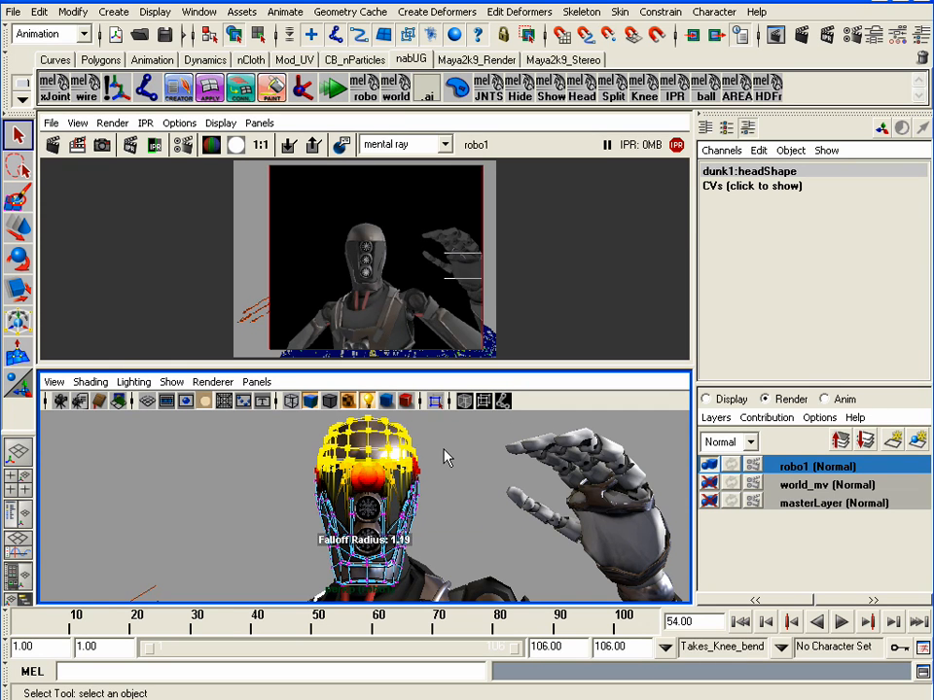
Widen the top of the robot's head along X with Scale and partly narrow it again to test the IPR update.
{"action": "key", "text": "r"}
{"action": "left_click_drag", "start_coordinate": [286, 440], "coordinate": [252, 441]}
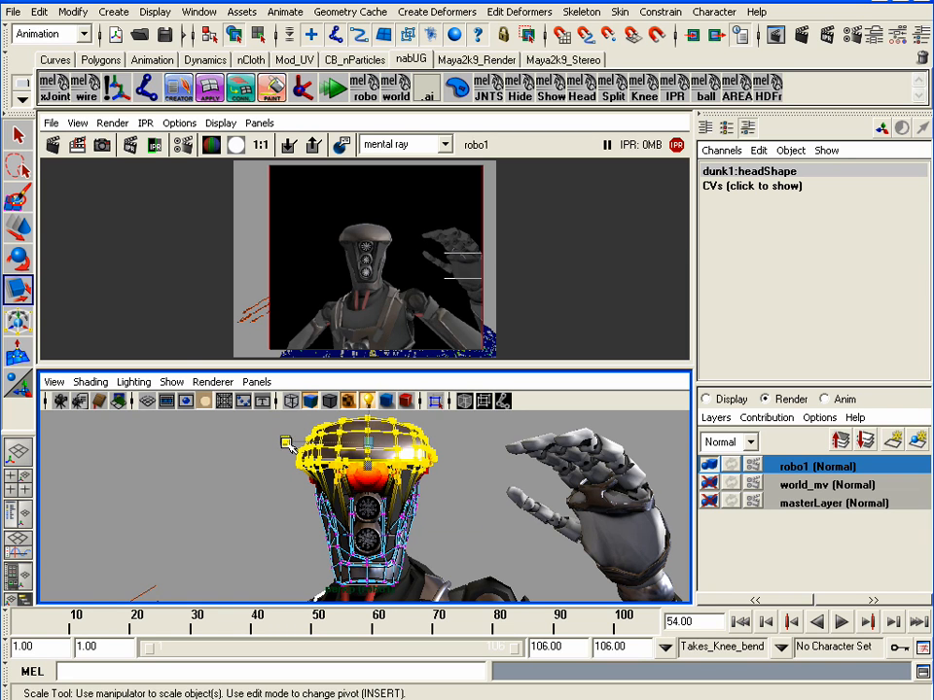
{"action": "left_click_drag", "start_coordinate": [285, 442], "coordinate": [307, 444]}
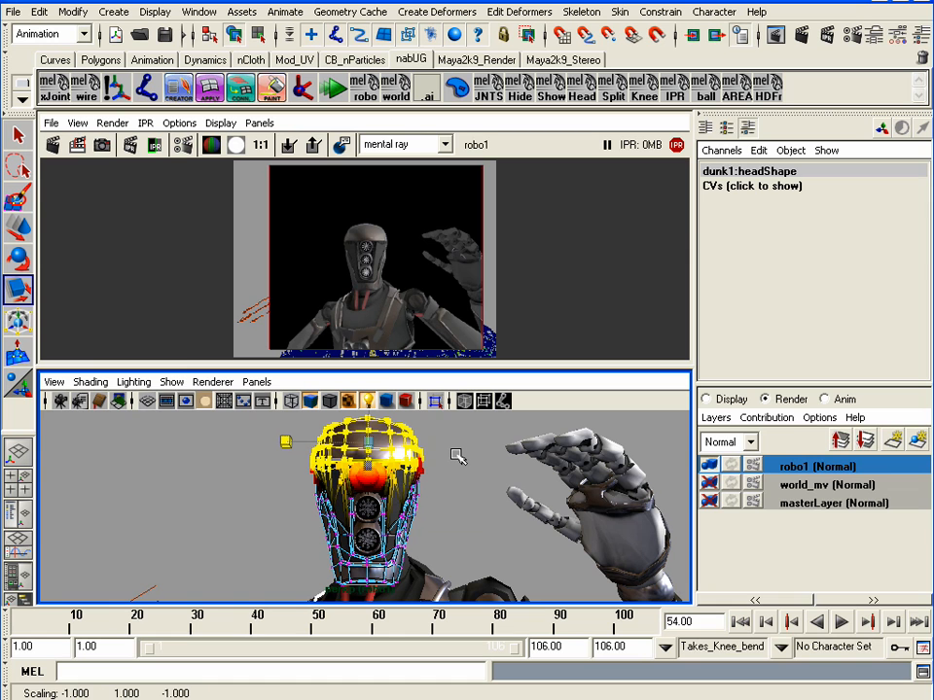
Return the robot's head to object selection, turn off its smooth mesh preview and deselect it.
{"action": "left_click", "coordinate": [171, 382]}
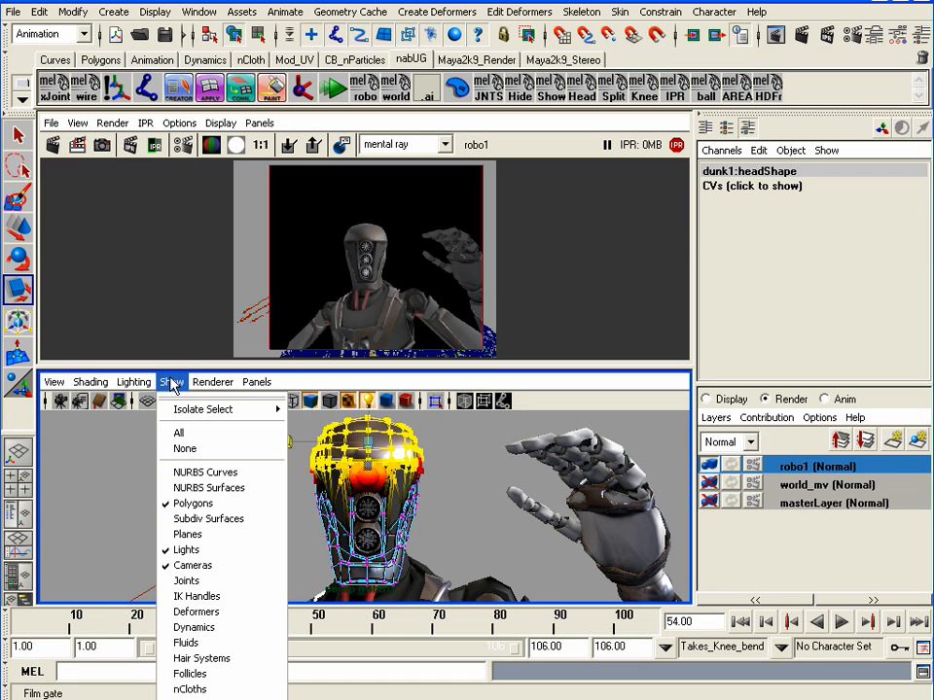
{"action": "left_click", "coordinate": [125, 479]}
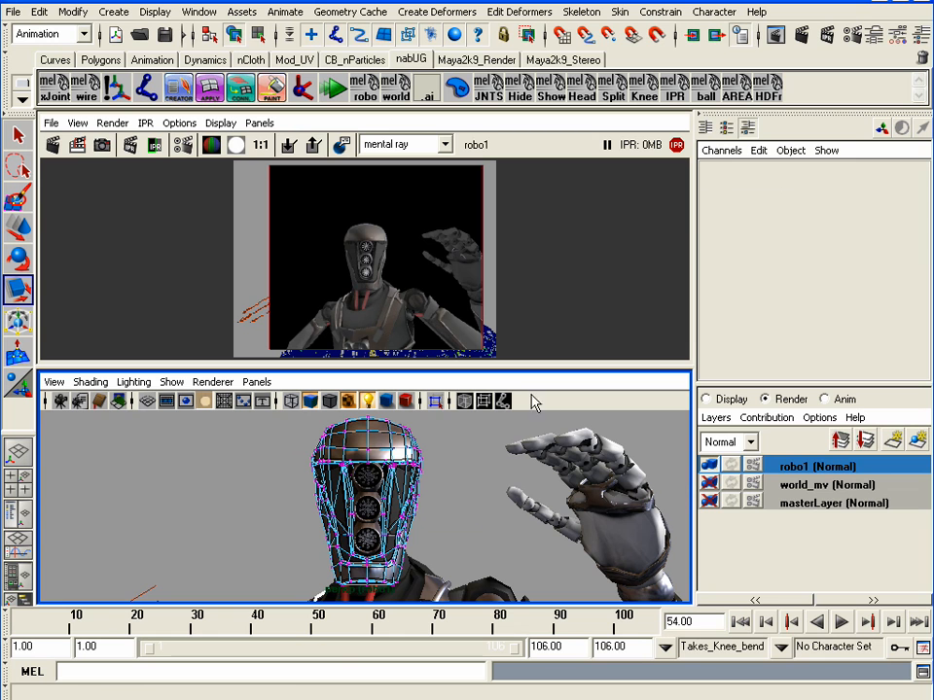
{"action": "left_click", "coordinate": [234, 35]}
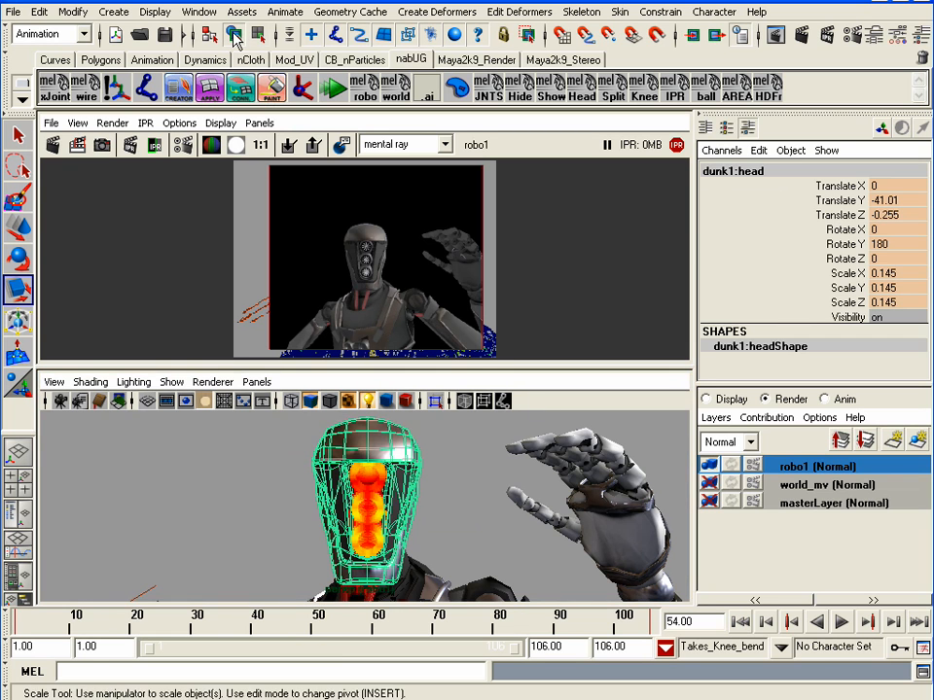
{"action": "middle_click", "coordinate": [469, 468]}
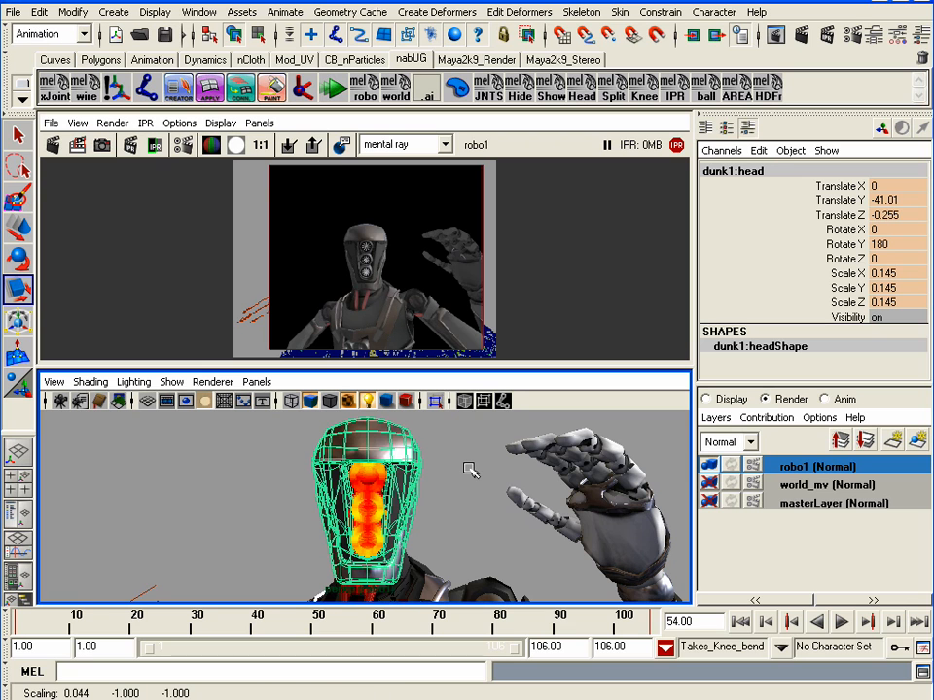
{"action": "left_click", "coordinate": [258, 35]}
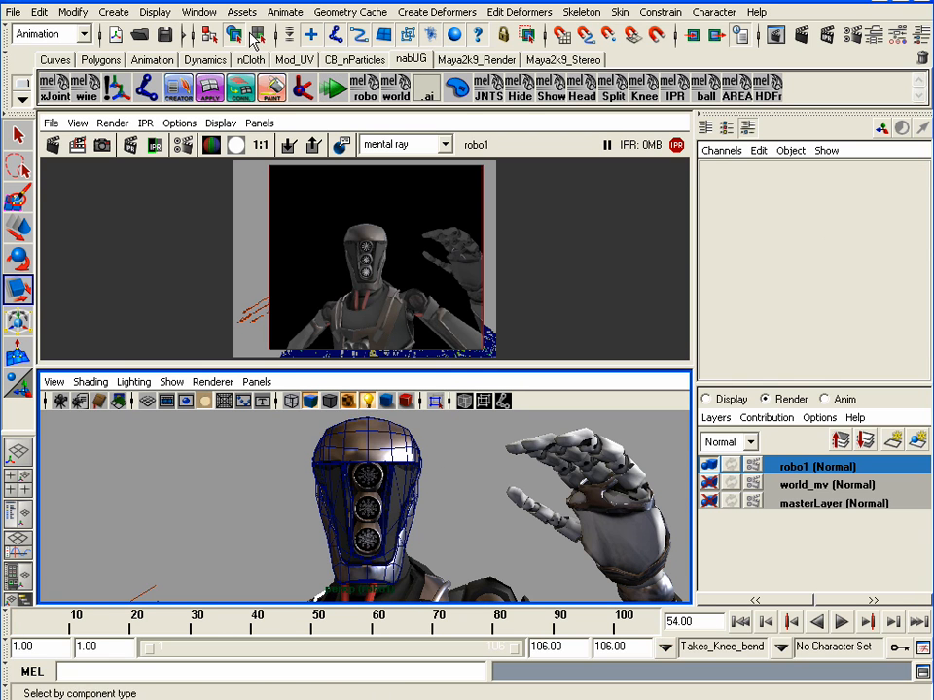
{"action": "left_click", "coordinate": [379, 445]}
{"action": "key", "text": "1"}
{"action": "left_click", "coordinate": [474, 479]}
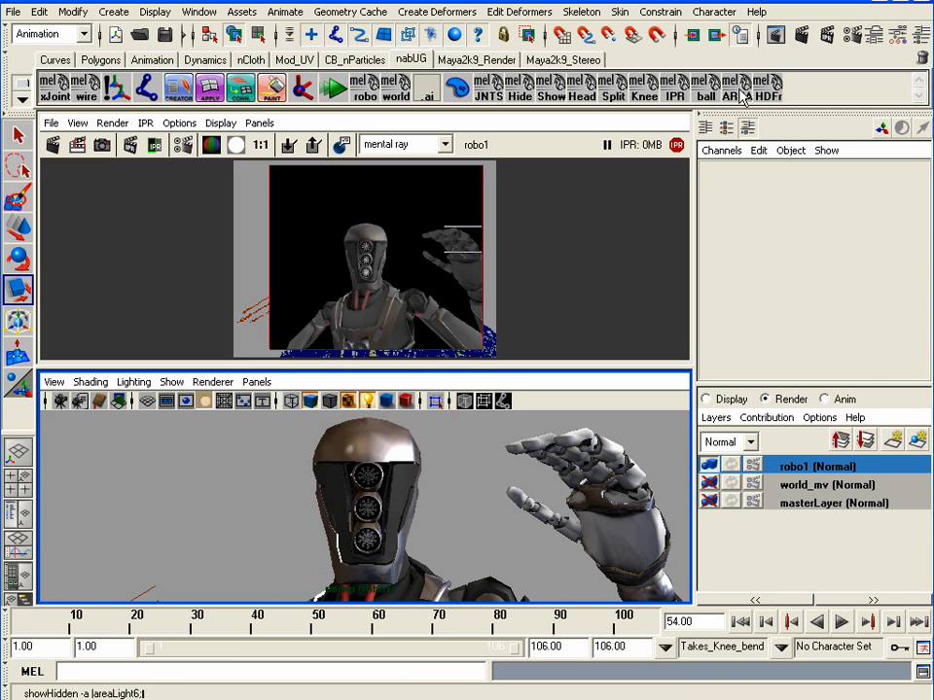
Show the hidden areaLight6, move it to Translate Z -86.111 and rotate it to -3.115, 165.837, -21.81 degrees.
{"action": "left_click", "coordinate": [46, 552]}
{"action": "key", "text": "w"}
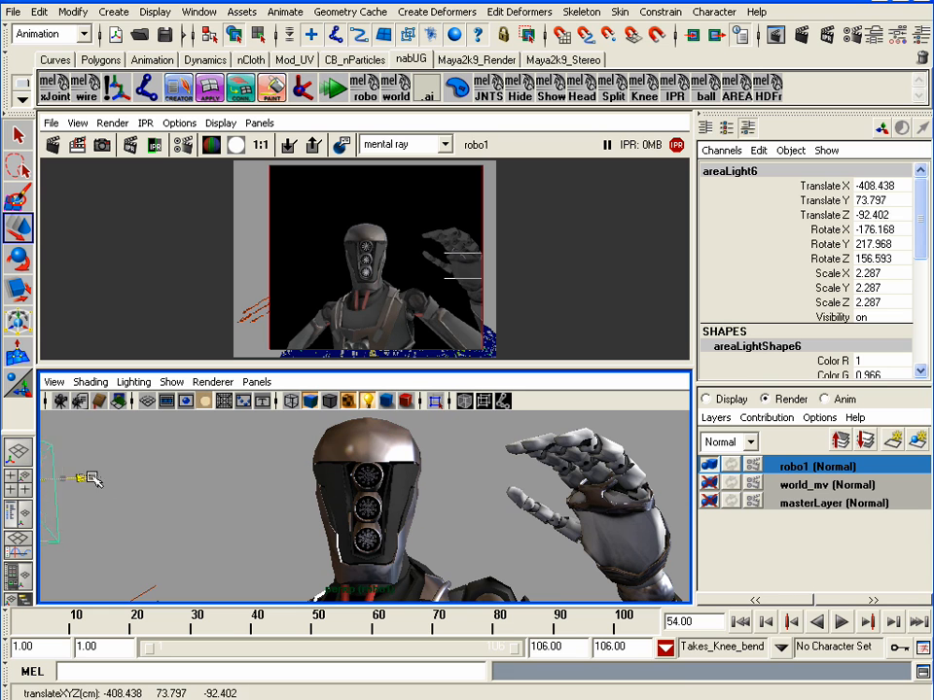
{"action": "left_click_drag", "start_coordinate": [92, 479], "coordinate": [125, 444]}
{"action": "key", "text": "e"}
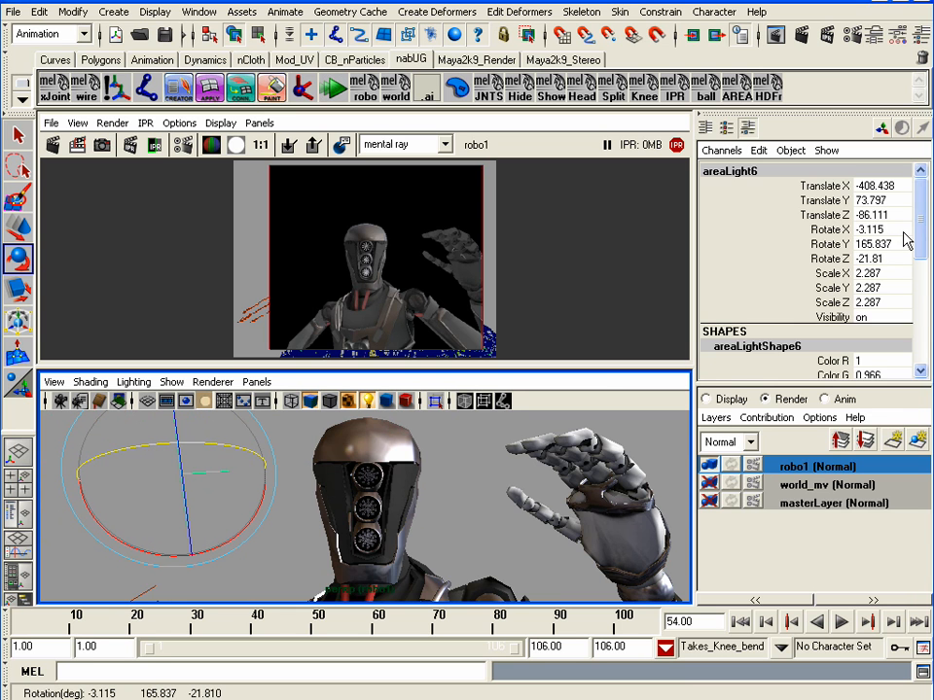
Set areaLight6's Intensity to 10 and rotate the light to about -3.02, 179.68, -21.07 degrees.
{"action": "scroll", "coordinate": [919, 263], "scroll_direction": "down", "scroll_amount": 3}
{"action": "double_click", "coordinate": [881, 270]}
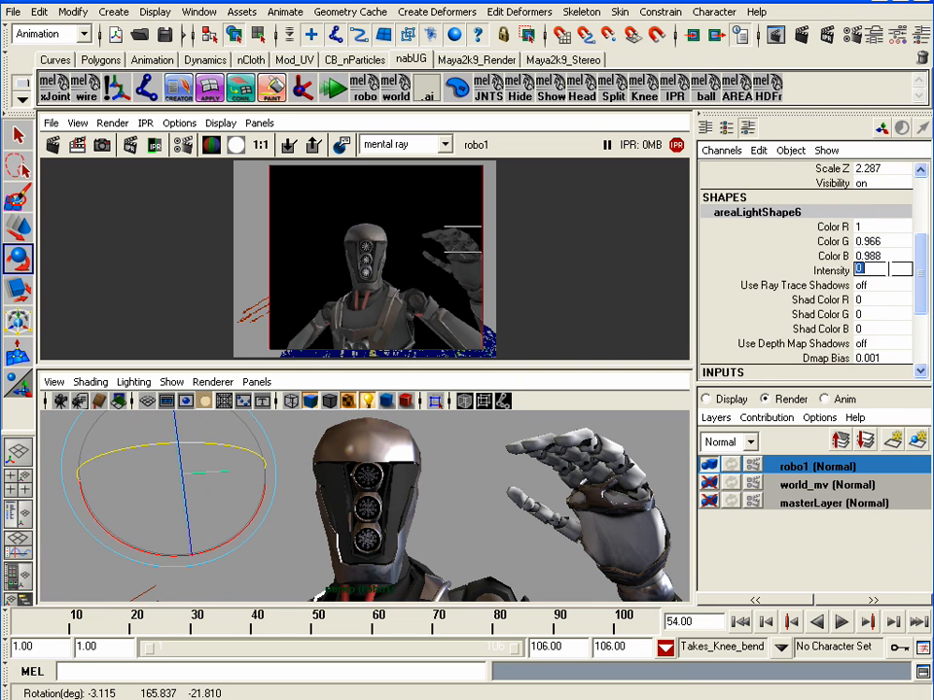
{"action": "type", "text": "10"}
{"action": "key", "text": "Return"}
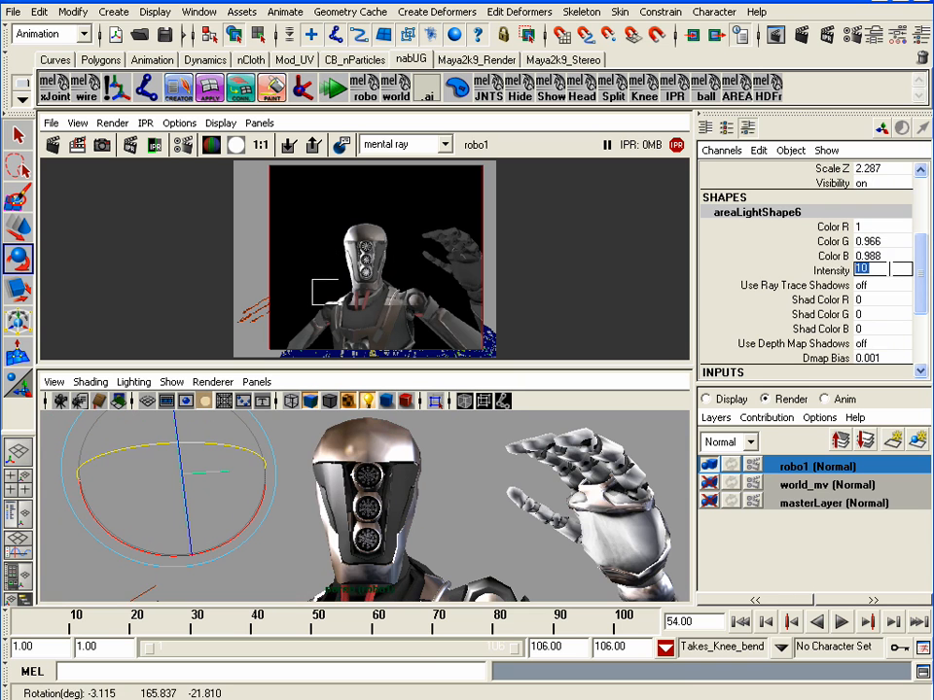
{"action": "left_click_drag", "start_coordinate": [246, 465], "coordinate": [240, 442]}
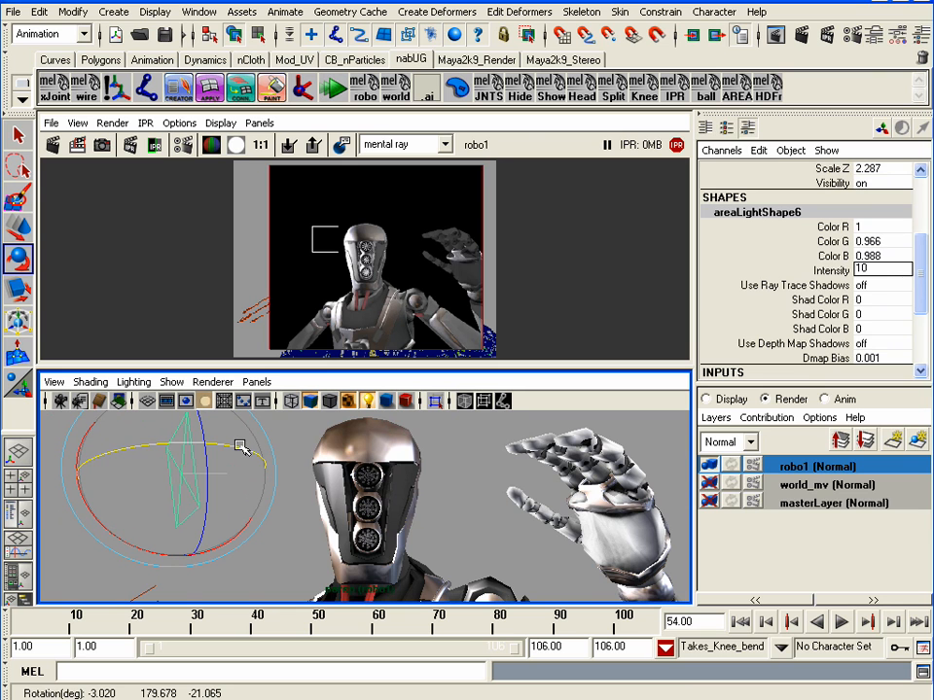
Try green as areaLight6's color and change it to red with hue 356.87, saturation 0.814 and value 1.
{"action": "left_click", "coordinate": [657, 29]}
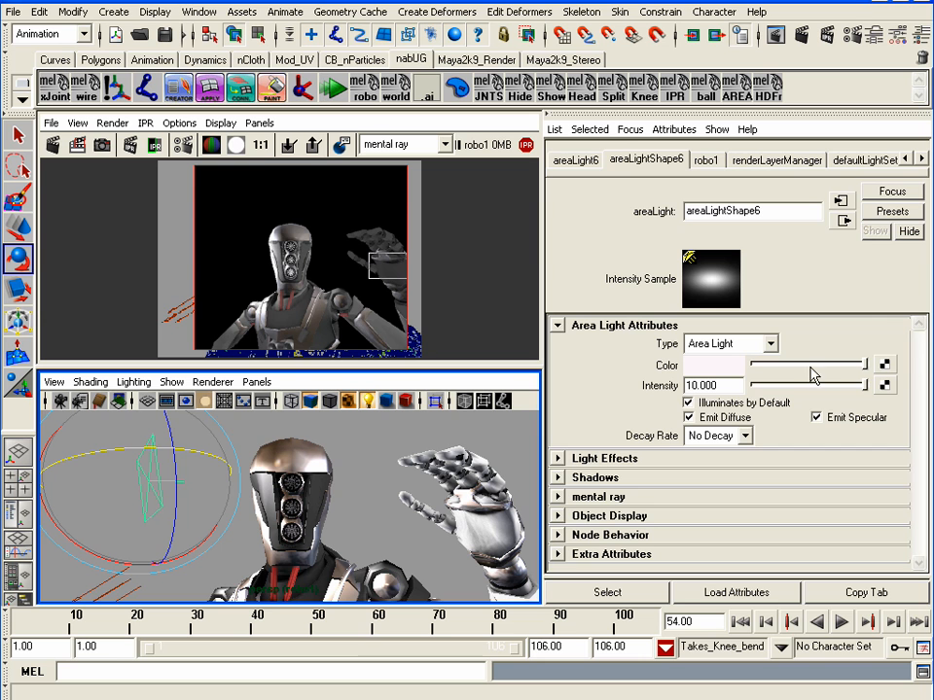
{"action": "left_click", "coordinate": [730, 367]}
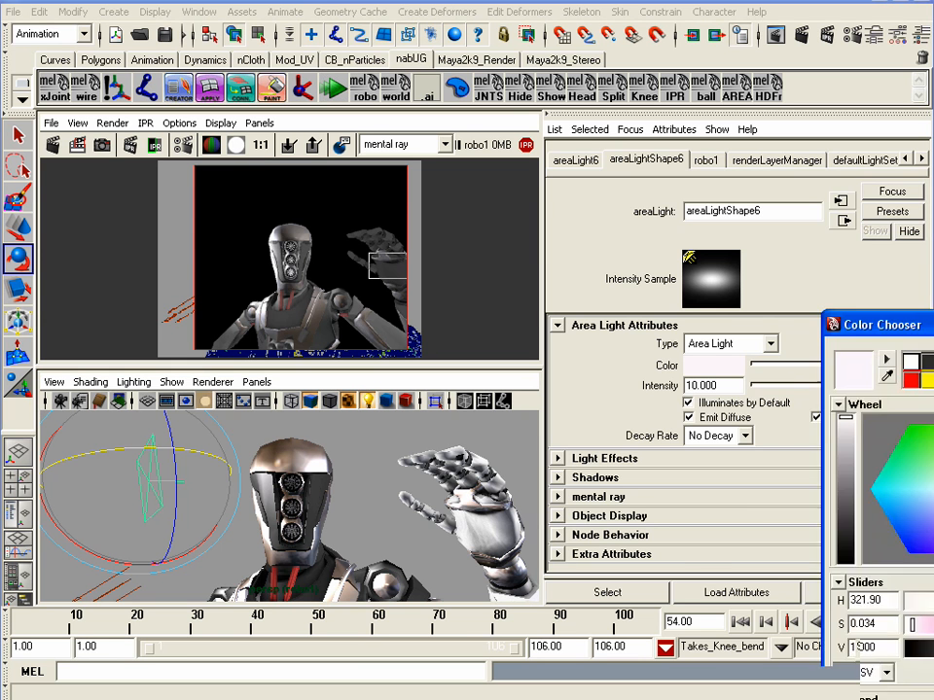
{"action": "left_click", "coordinate": [673, 267]}
{"action": "left_click", "coordinate": [658, 256]}
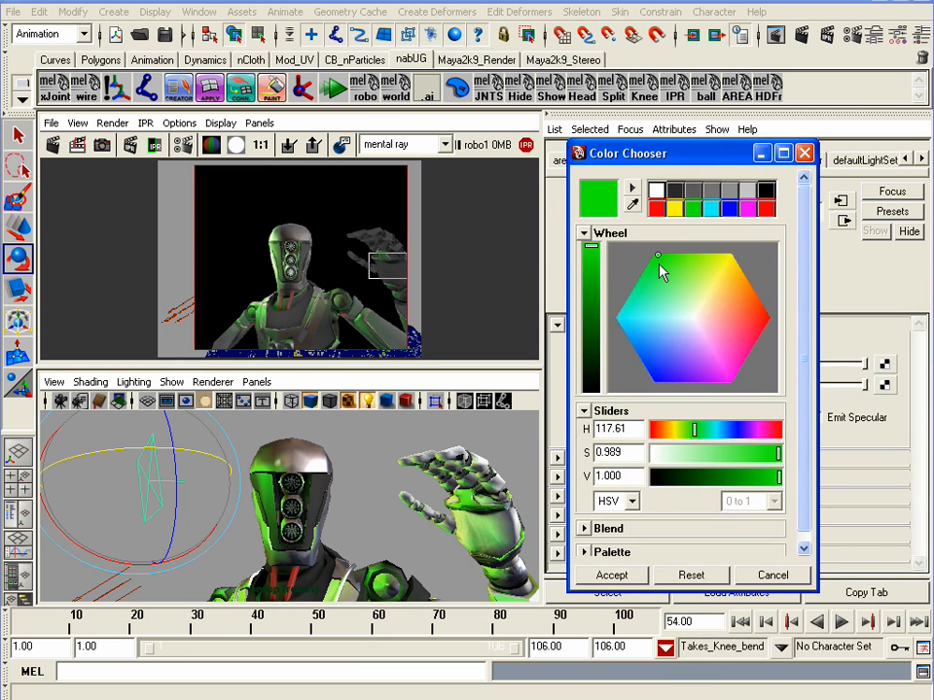
{"action": "mouse_move", "coordinate": [659, 257]}
{"action": "left_mouse_down"}
{"action": "mouse_move", "coordinate": [656, 381]}
{"action": "mouse_move", "coordinate": [744, 340]}
{"action": "mouse_move", "coordinate": [755, 322]}
{"action": "left_mouse_up"}
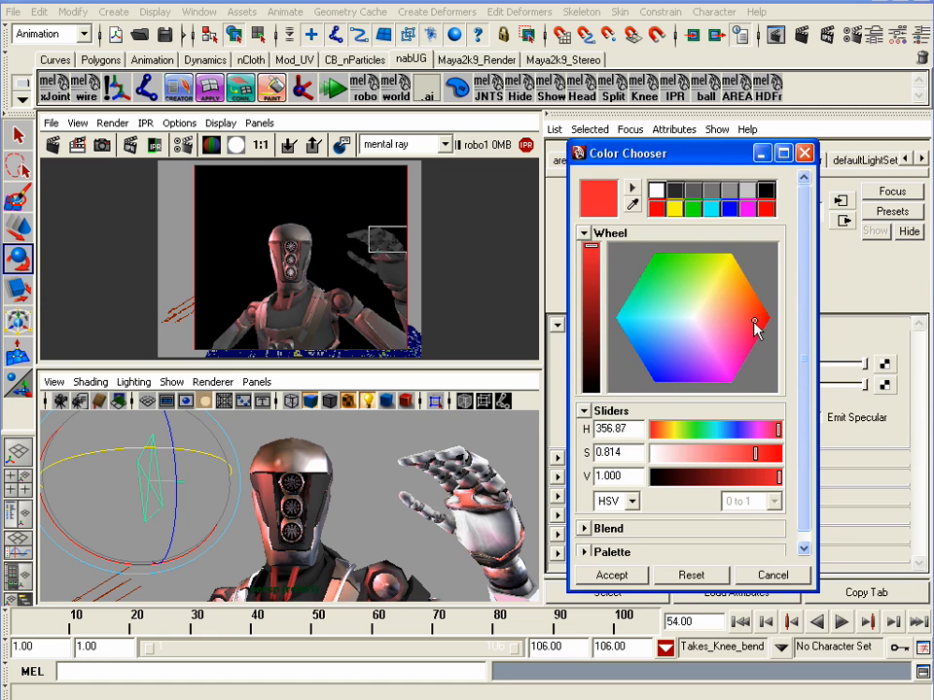
{"action": "left_click", "coordinate": [804, 153]}
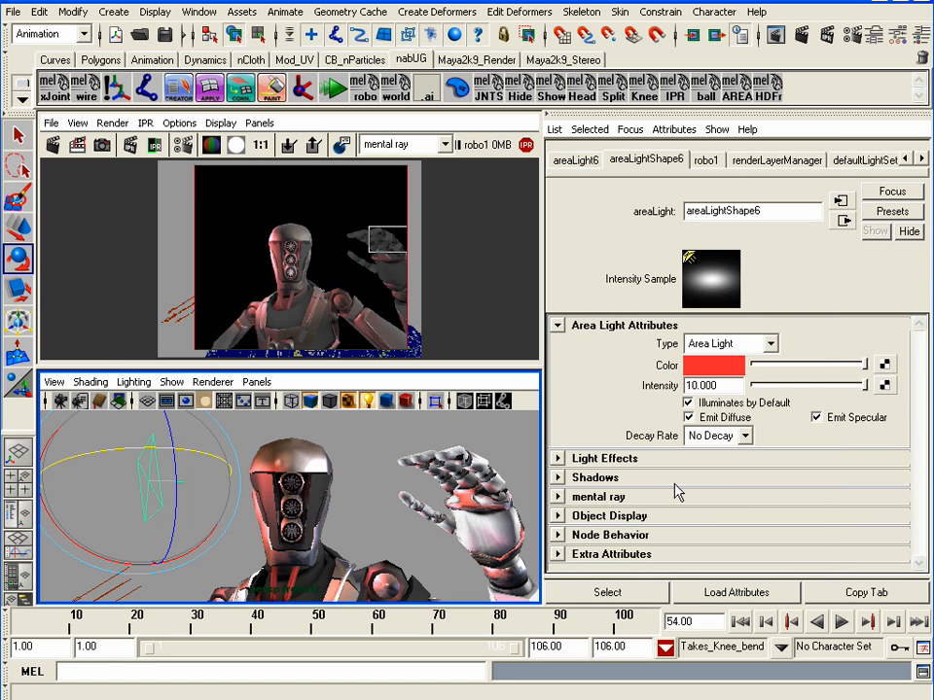
Enable Use Light Shape in areaLight6's mental ray settings, set its type to Sphere, and toggle the option off and on.
{"action": "left_click", "coordinate": [557, 496]}
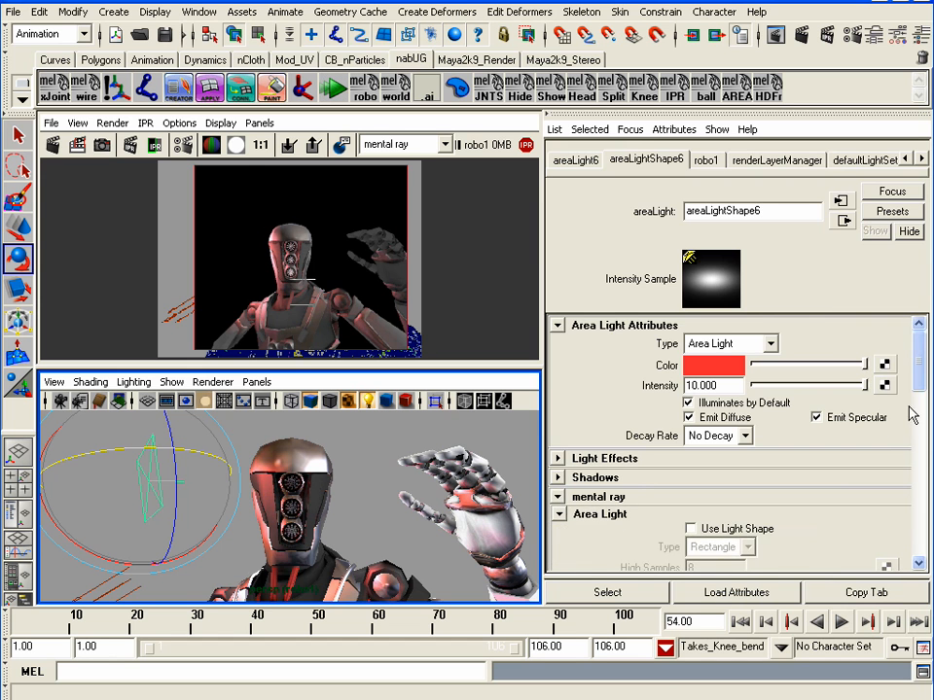
{"action": "scroll", "coordinate": [715, 414], "scroll_direction": "down", "scroll_amount": 4}
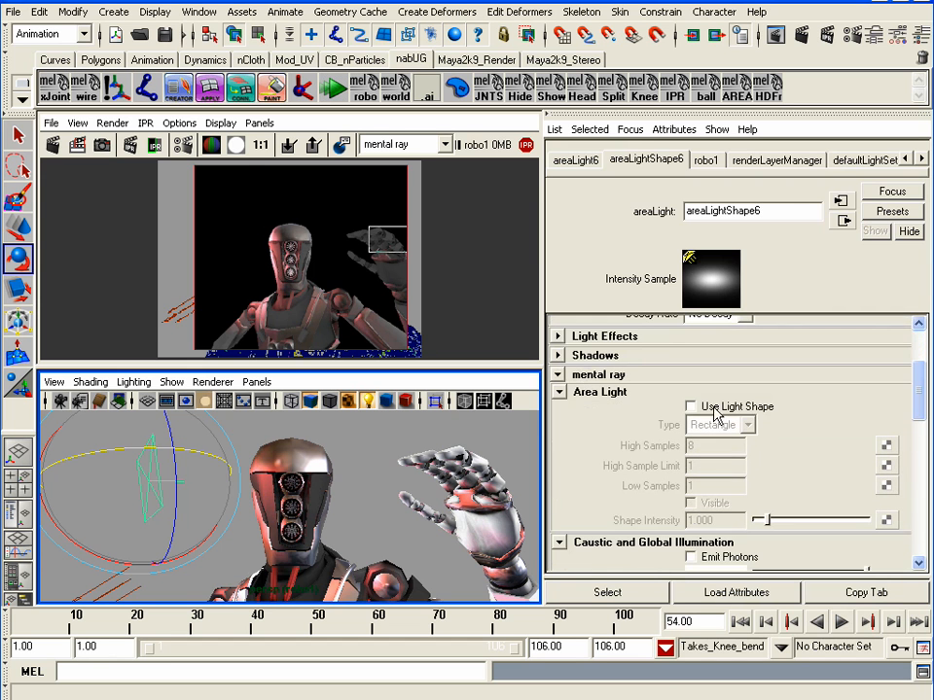
{"action": "left_click", "coordinate": [714, 408]}
{"action": "left_click", "coordinate": [747, 425]}
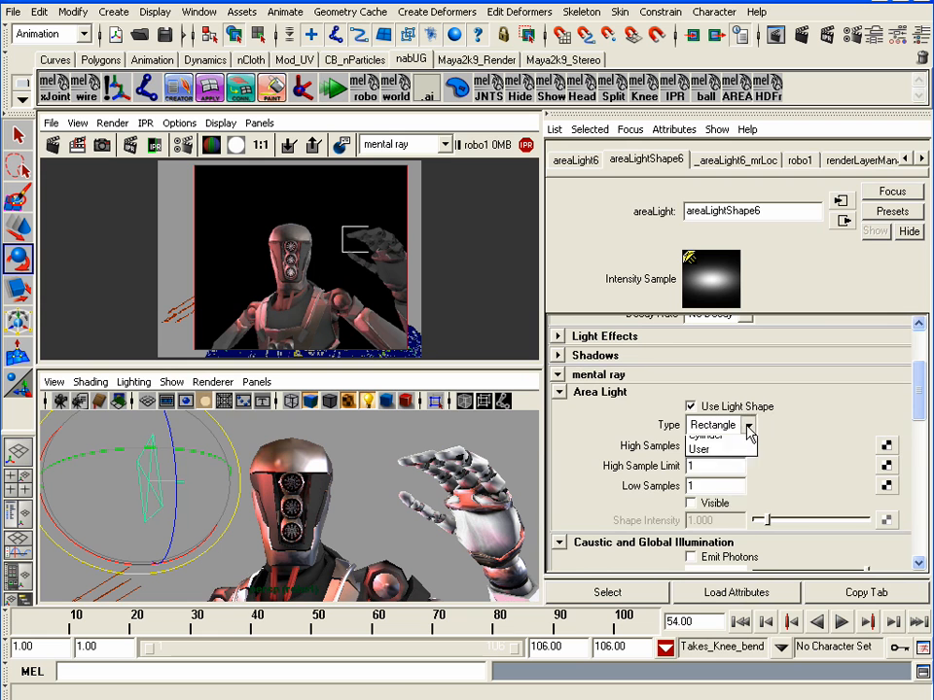
{"action": "left_click", "coordinate": [744, 475]}
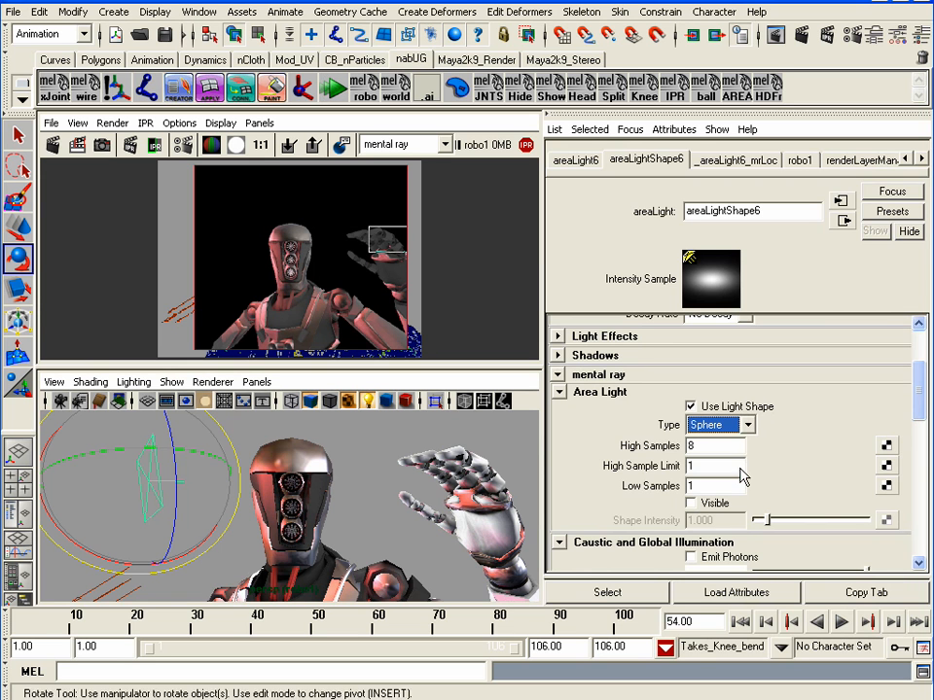
{"action": "left_click", "coordinate": [691, 407]}
{"action": "left_click", "coordinate": [691, 407]}
{"action": "left_click", "coordinate": [558, 392]}
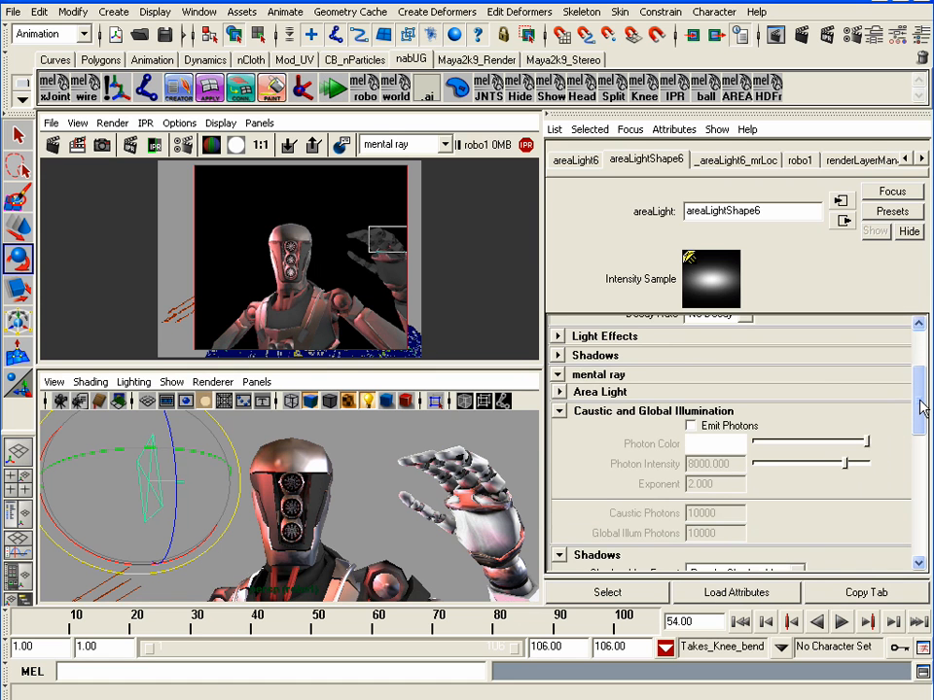
{"action": "scroll", "coordinate": [921, 408], "scroll_direction": "up", "scroll_amount": 3}
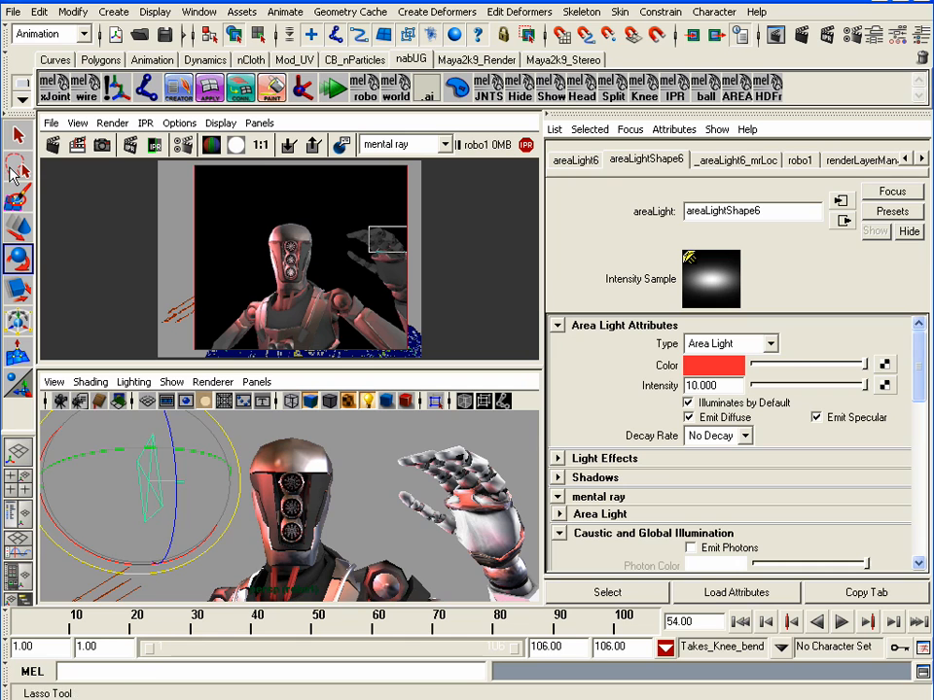
Hide areaLight6 and show it again to test the IPR update, leaving nothing selected.
{"action": "left_click", "coordinate": [18, 136]}
{"action": "left_click", "coordinate": [204, 444]}
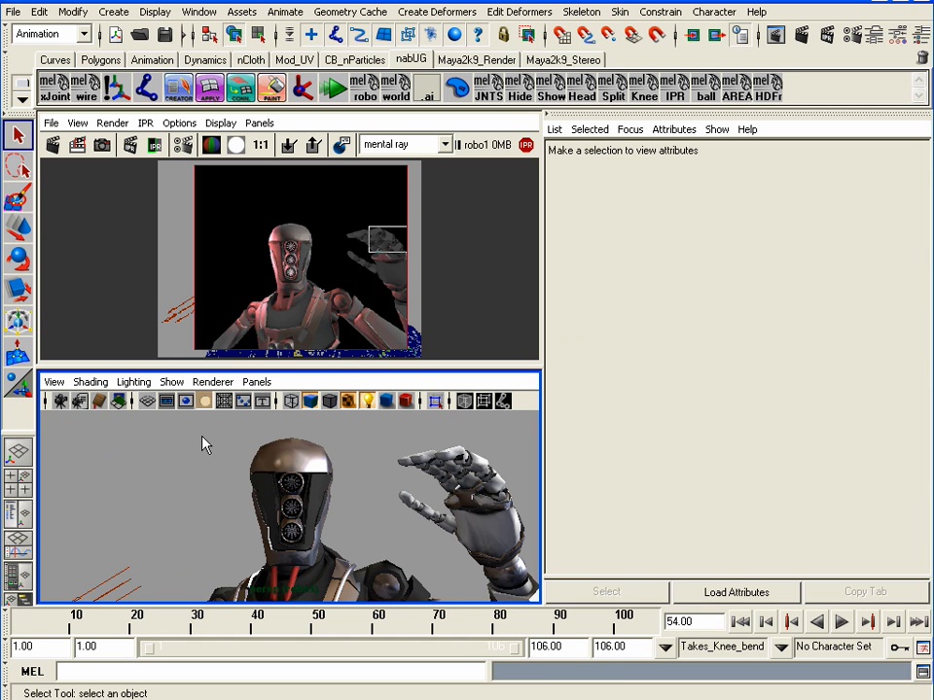
{"action": "key", "text": "ctrl+shift+h"}
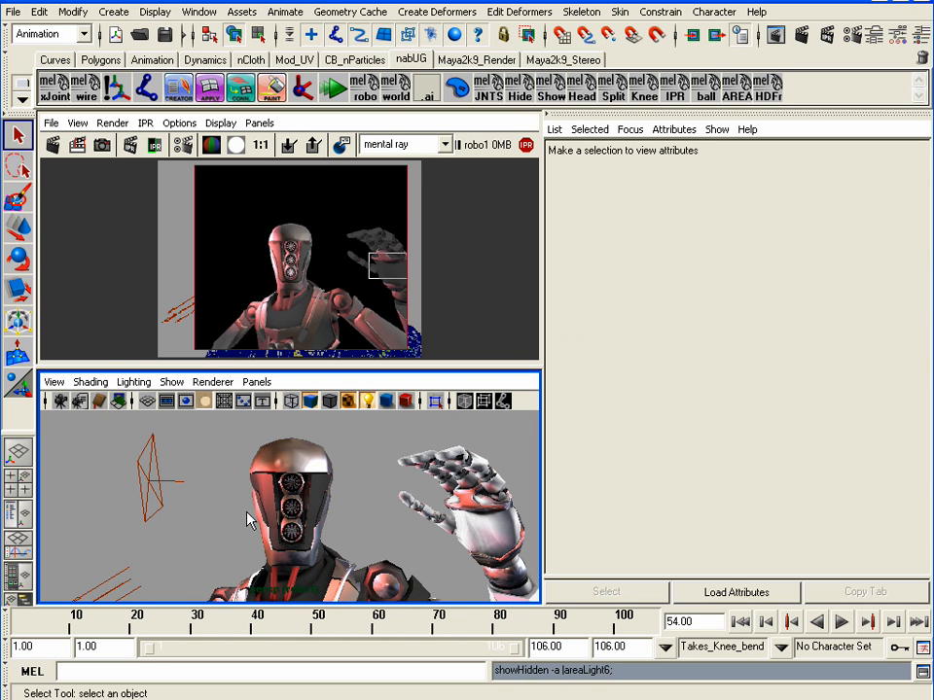
{"action": "left_click", "coordinate": [361, 454]}
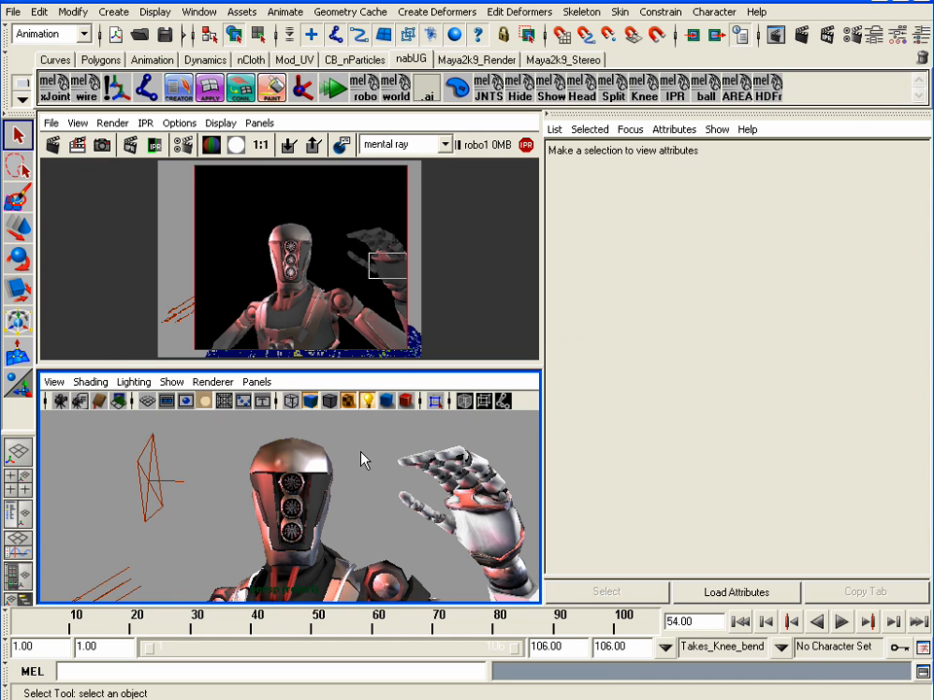
Switch to a single perspective view showing the whole robot and display the channel box with the render layers.
{"action": "left_click", "coordinate": [18, 452]}
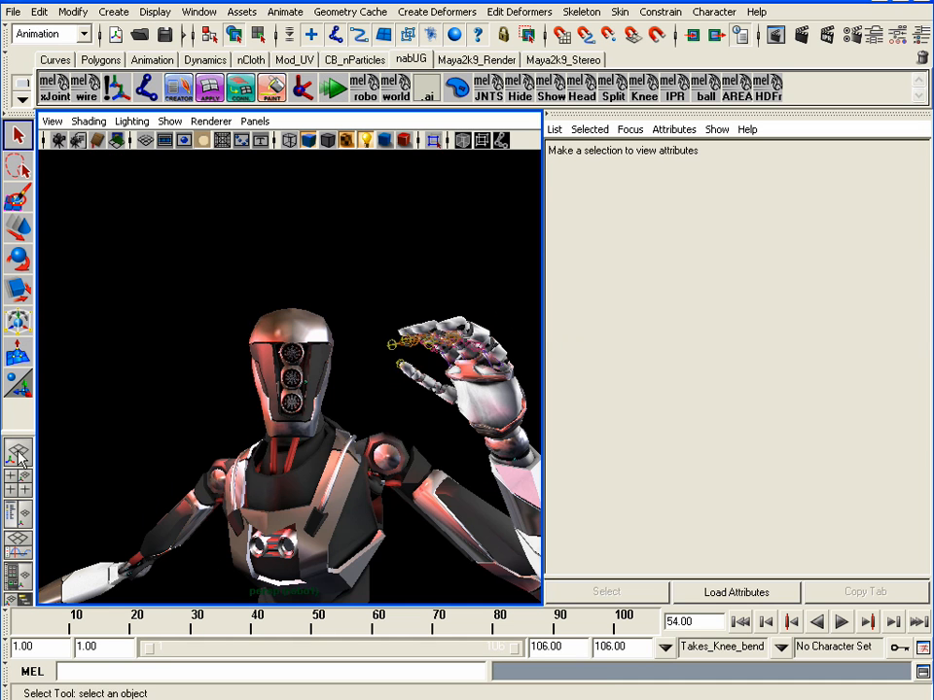
{"action": "left_click", "coordinate": [603, 93]}
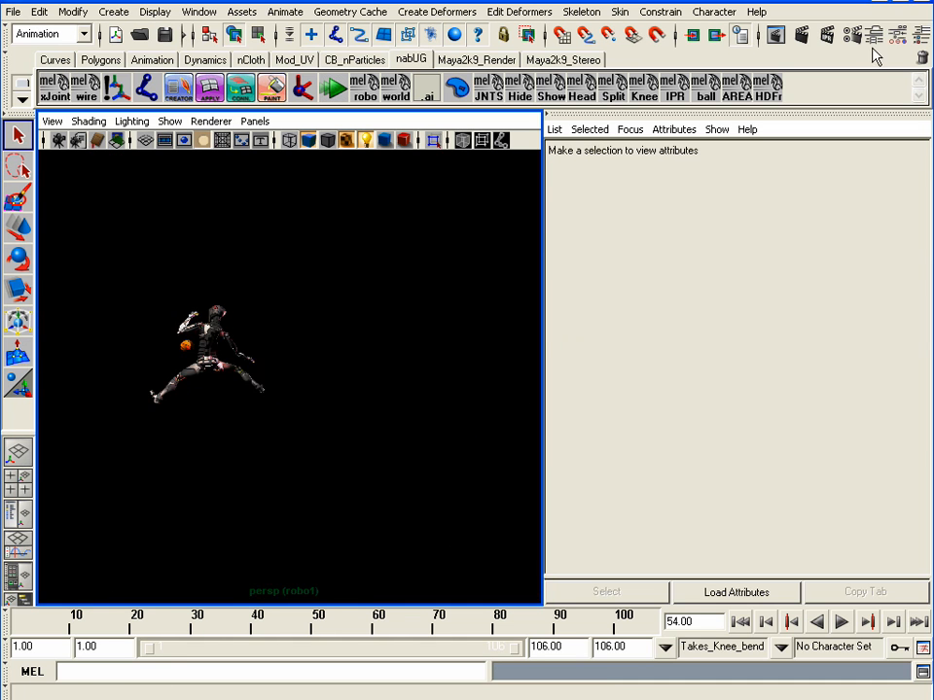
{"action": "left_click", "coordinate": [920, 36]}
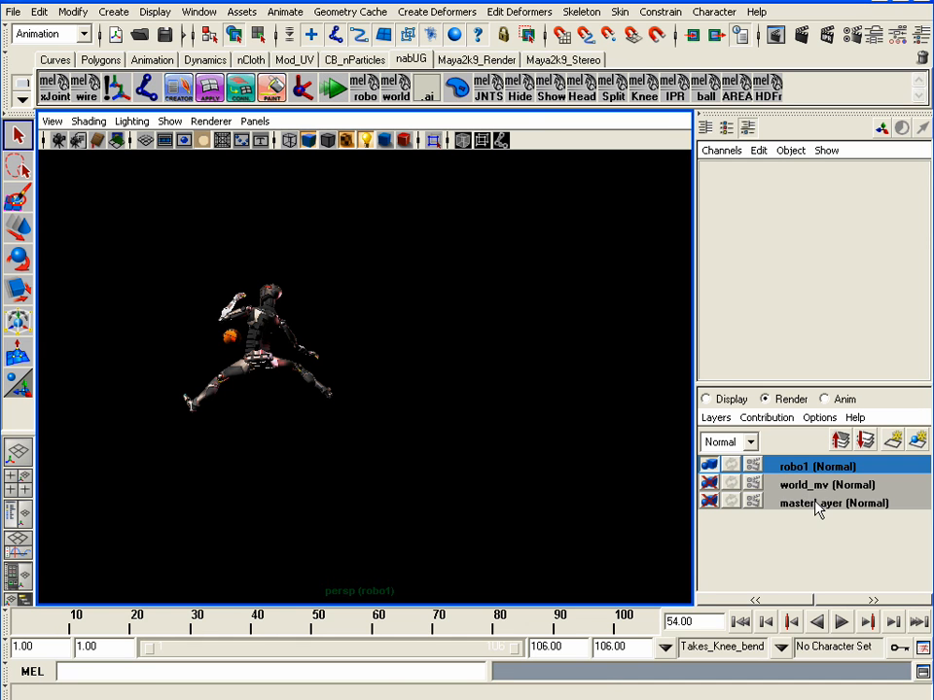
Open the robo1 layer's render settings and review its Common, Features and Quality settings.
{"action": "left_click", "coordinate": [752, 471]}
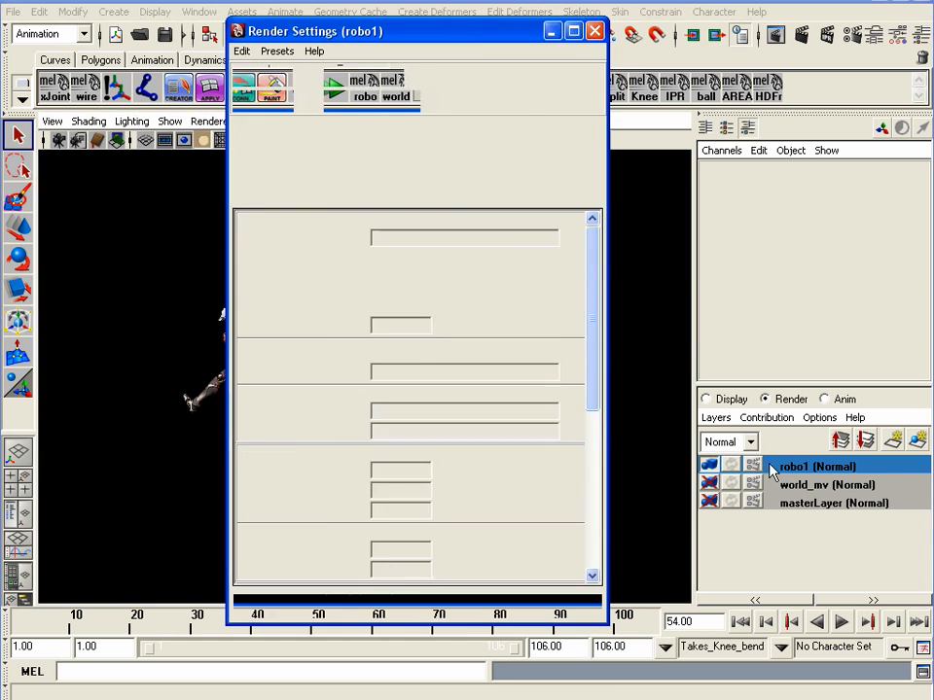
{"action": "left_click_drag", "start_coordinate": [470, 39], "coordinate": [534, 40]}
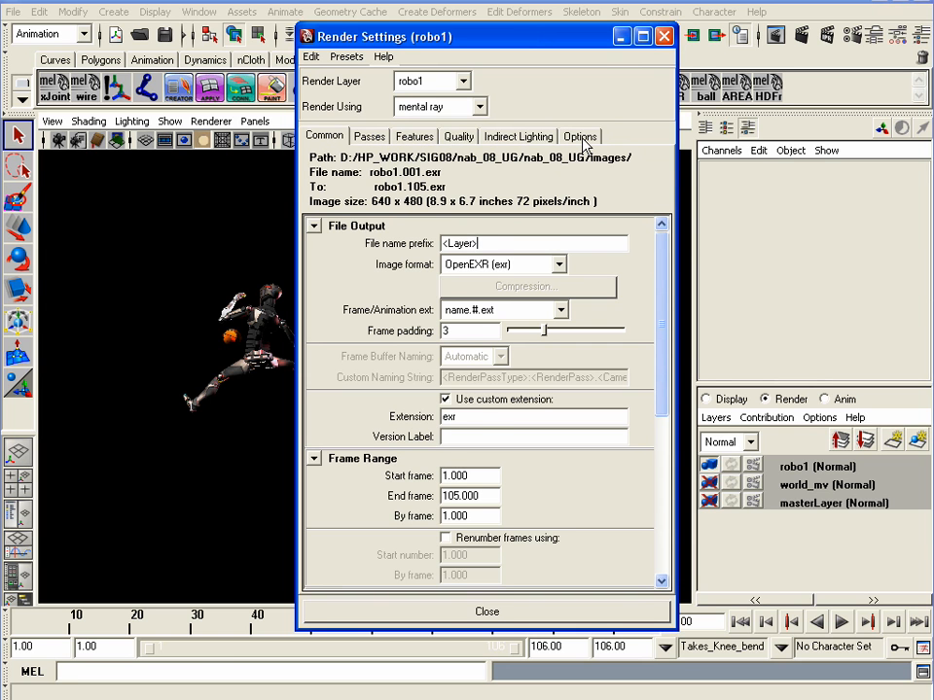
{"action": "left_click", "coordinate": [417, 138]}
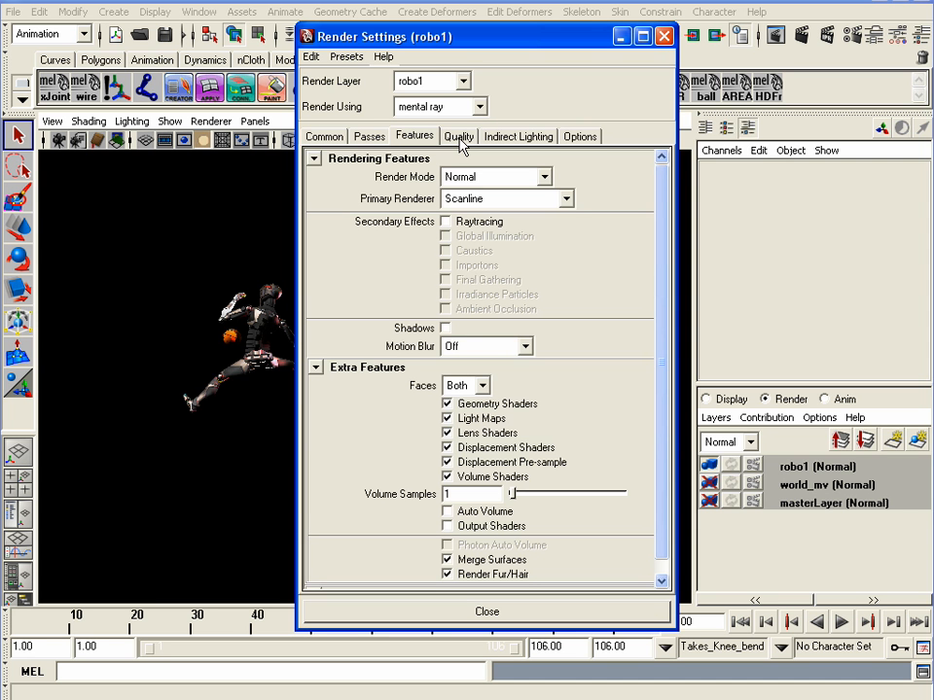
{"action": "left_click", "coordinate": [459, 138]}
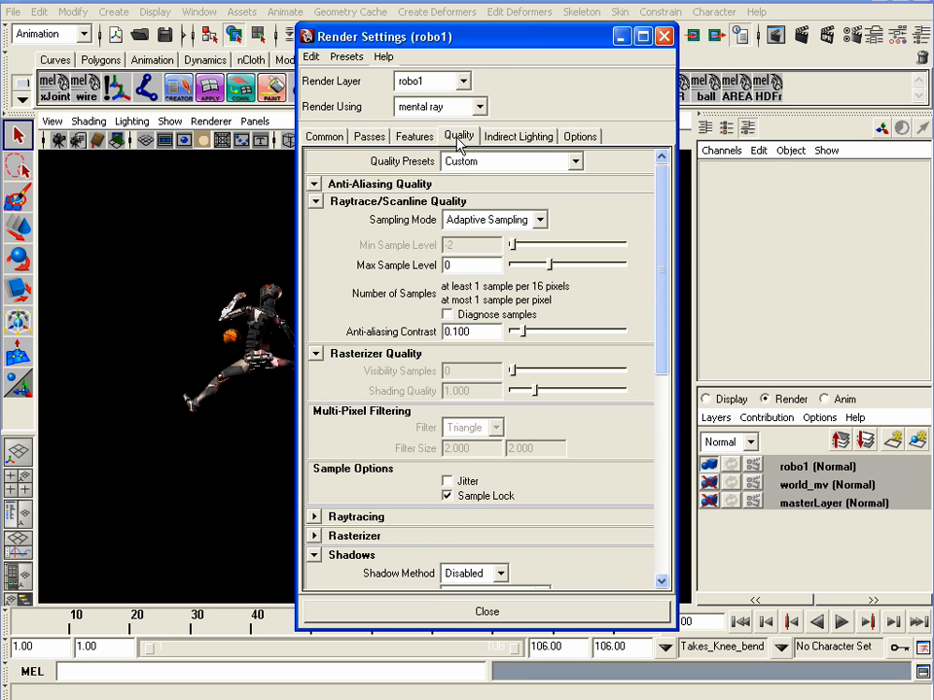
{"action": "left_click", "coordinate": [415, 137]}
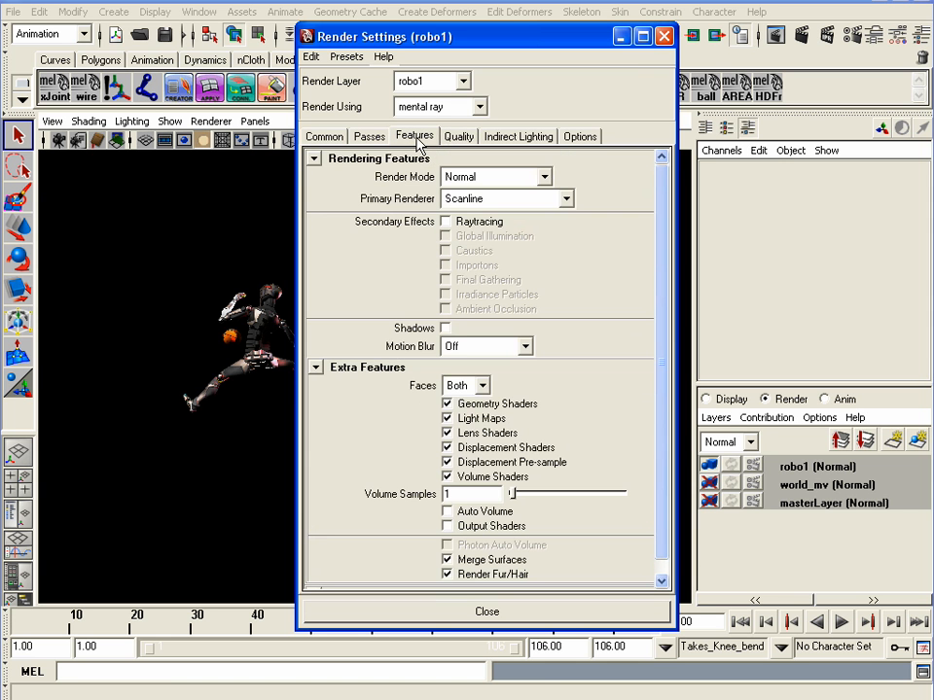
Show robo1's render passes settings and widen the window so that the pass creation controls fit.
{"action": "left_click", "coordinate": [372, 139]}
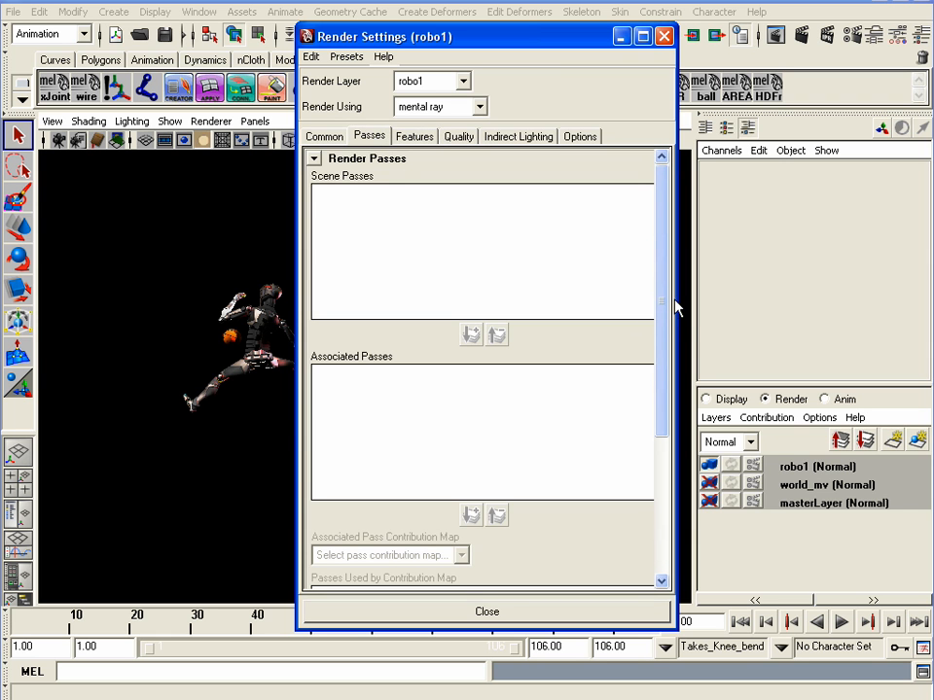
{"action": "left_click_drag", "start_coordinate": [676, 307], "coordinate": [721, 312]}
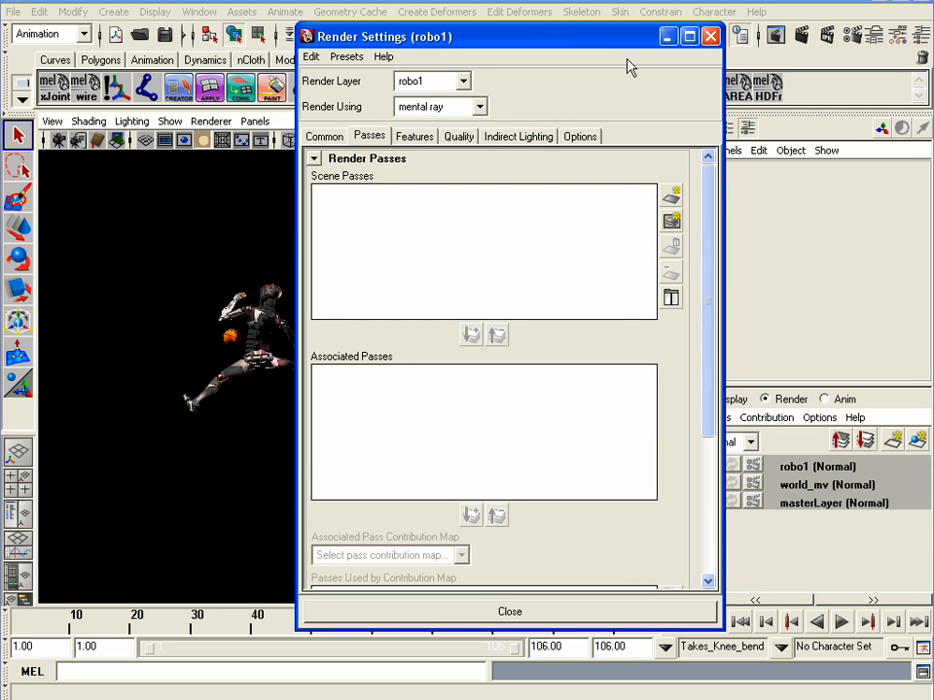
{"action": "left_click_drag", "start_coordinate": [628, 39], "coordinate": [594, 39]}
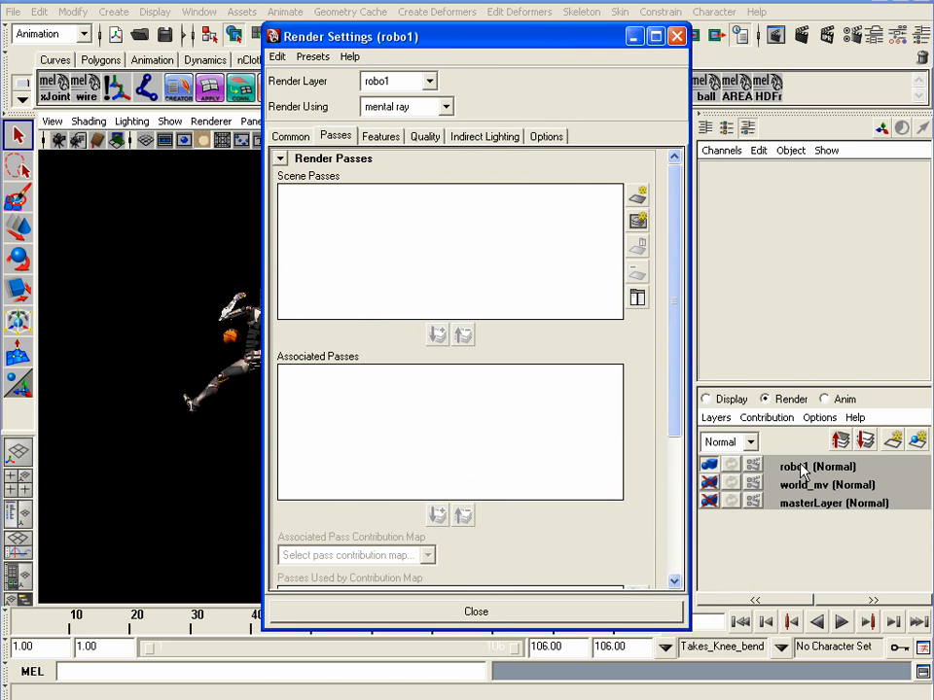
Create Ambient Occlusion, Diffuse, Reflection, Shadow and Specular Without Shadows render passes, associate them with robo1, and close the render settings.
{"action": "left_click", "coordinate": [637, 201]}
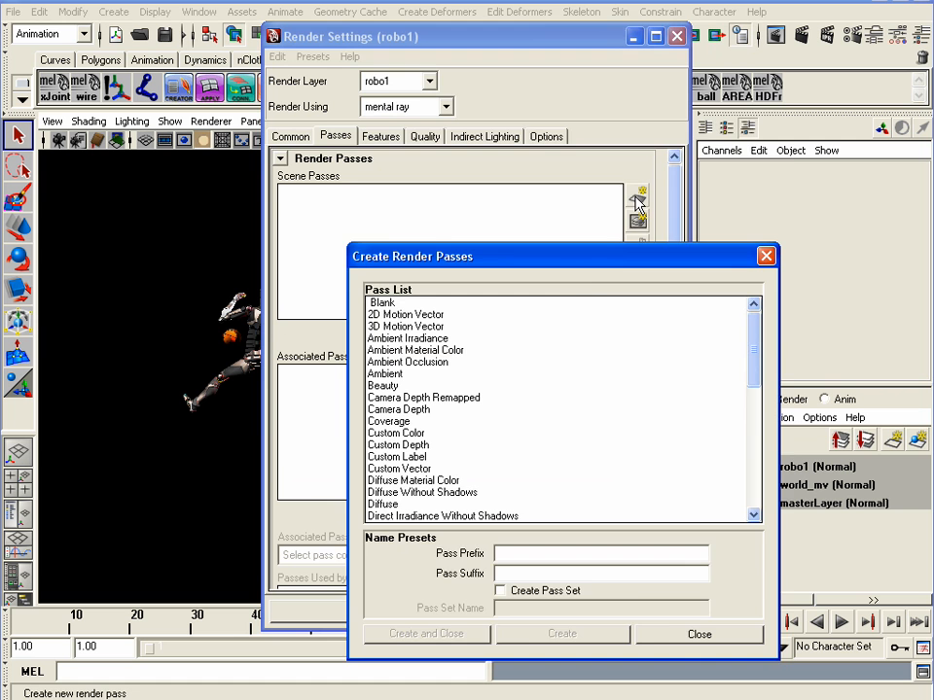
{"action": "left_click_drag", "start_coordinate": [563, 262], "coordinate": [560, 134]}
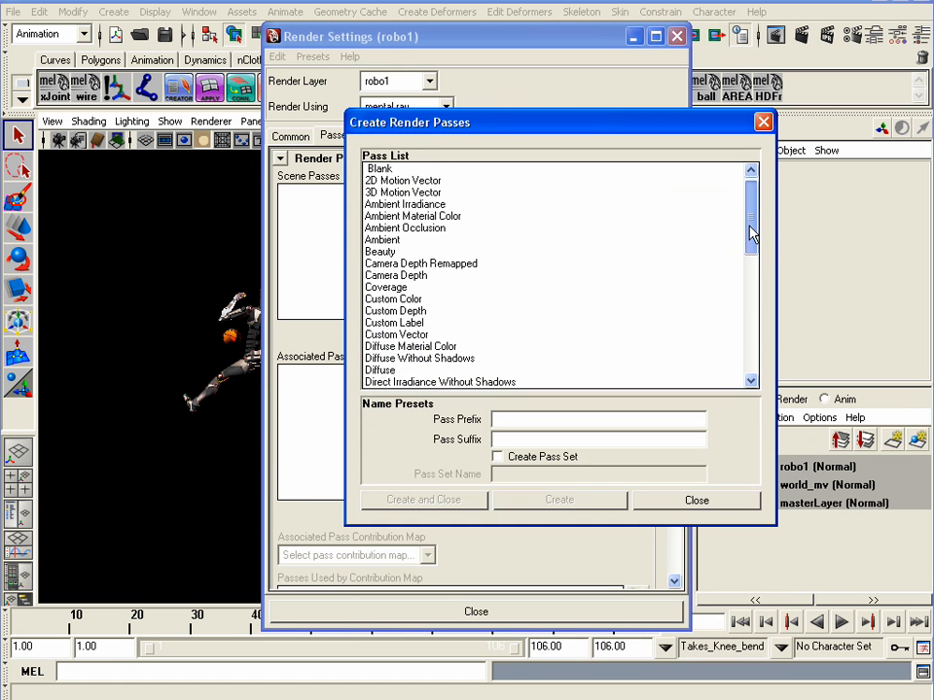
{"action": "mouse_move", "coordinate": [753, 234]}
{"action": "left_mouse_down"}
{"action": "mouse_move", "coordinate": [752, 320]}
{"action": "mouse_move", "coordinate": [751, 223]}
{"action": "left_mouse_up"}
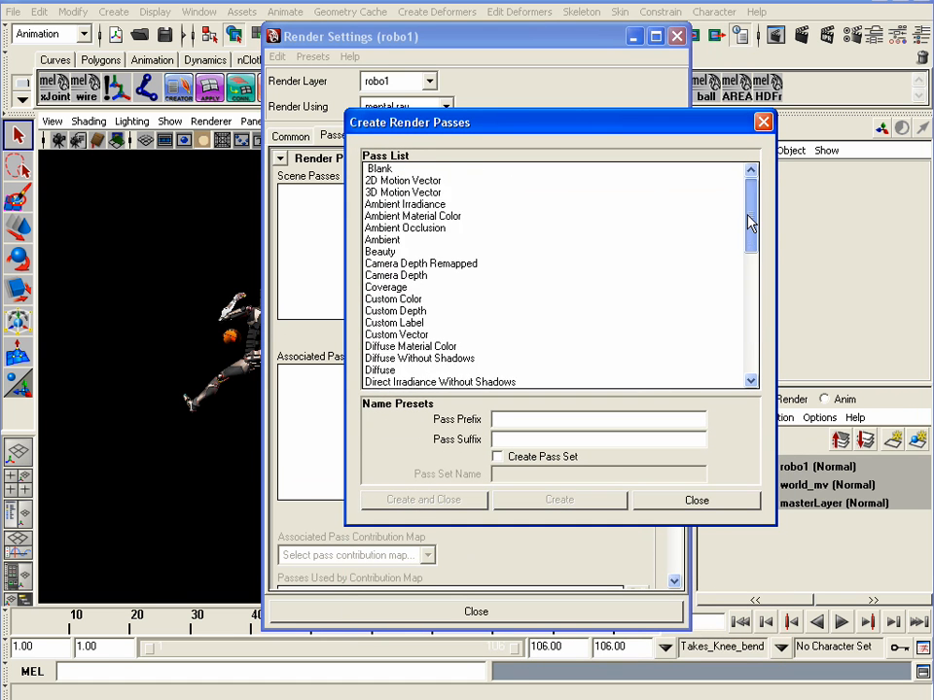
{"action": "left_click", "coordinate": [438, 230]}
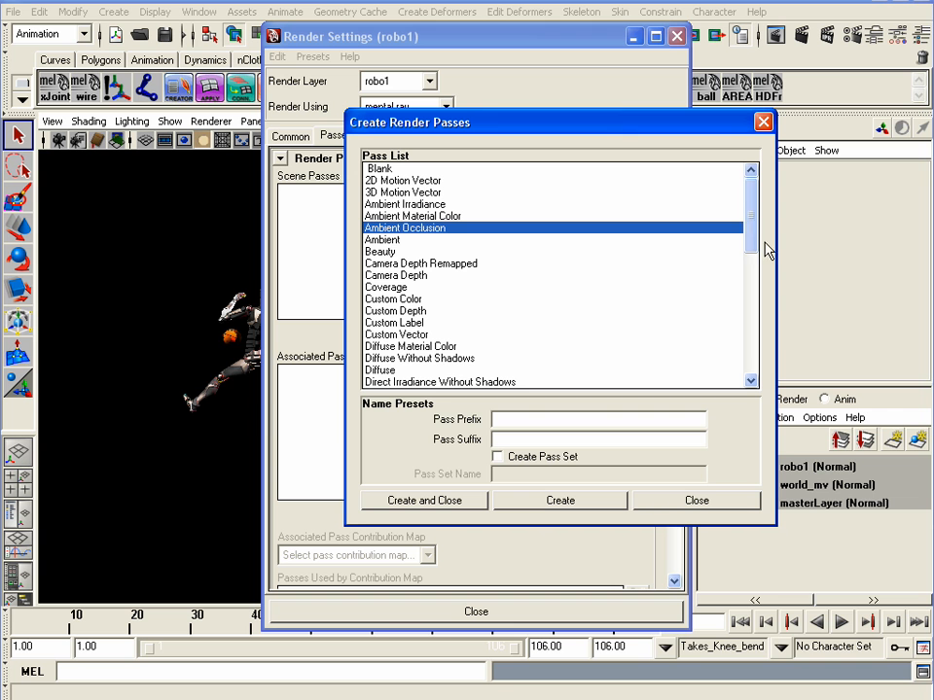
{"action": "left_click_drag", "start_coordinate": [755, 225], "coordinate": [746, 352]}
{"action": "left_click", "coordinate": [419, 311], "text": "ctrl"}
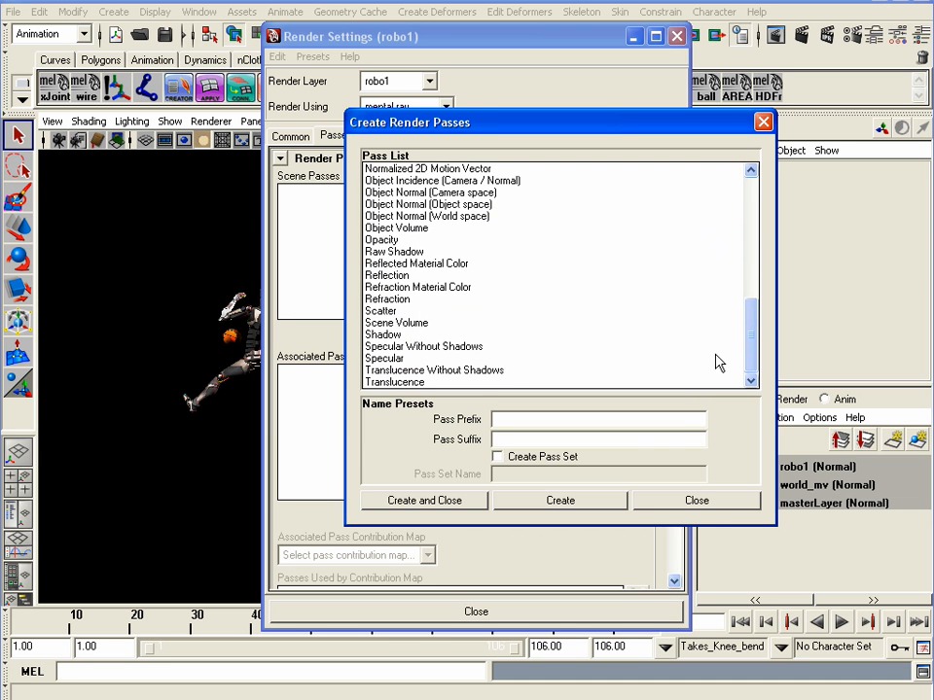
{"action": "left_click", "coordinate": [406, 336]}
{"action": "left_click", "coordinate": [414, 347], "text": "ctrl"}
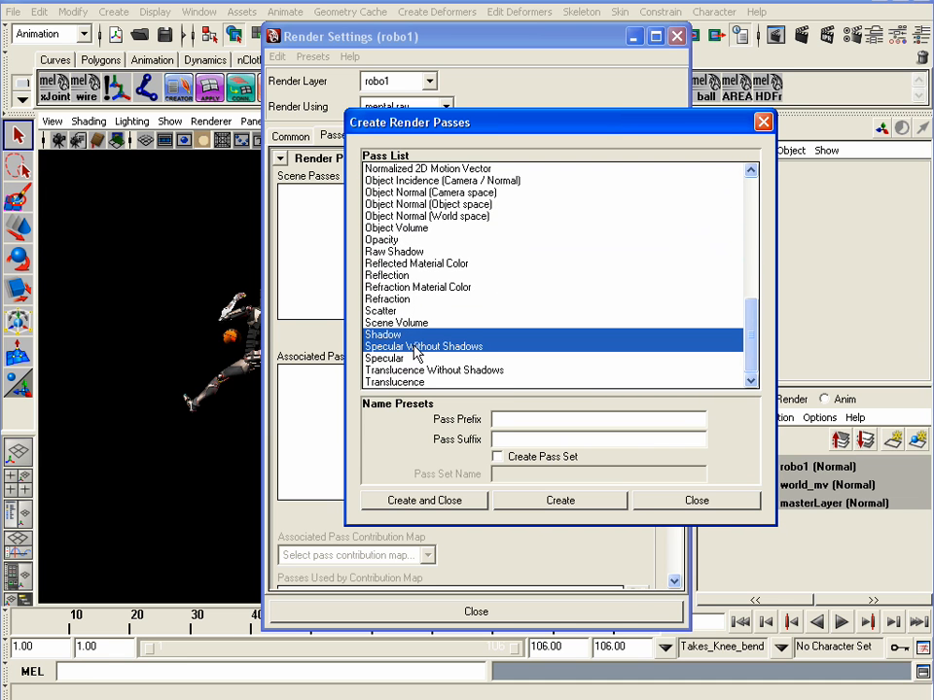
{"action": "left_click", "coordinate": [562, 275], "text": "ctrl"}
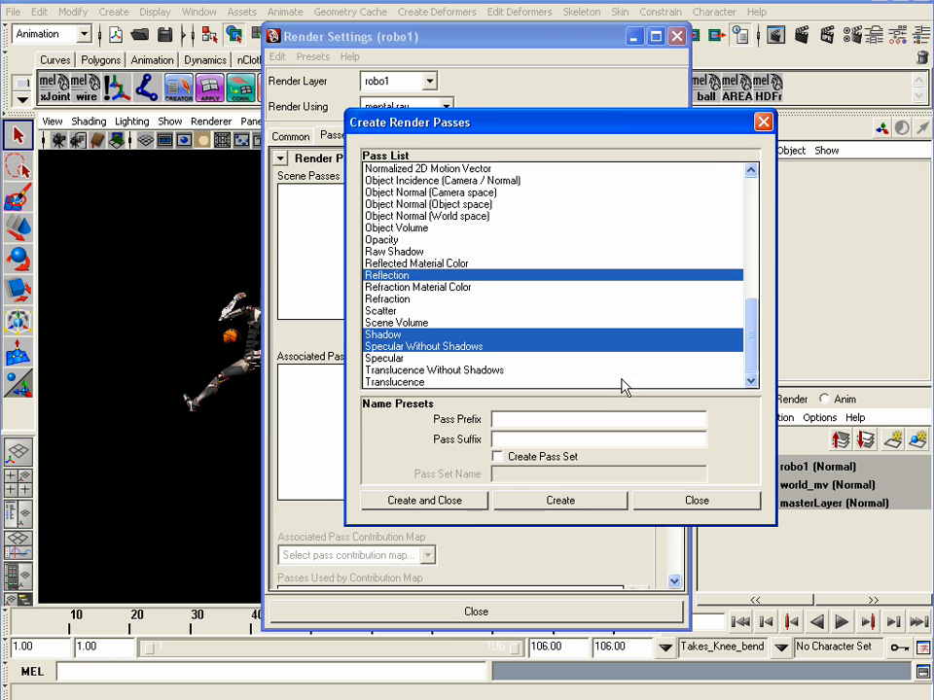
{"action": "left_click", "coordinate": [459, 502]}
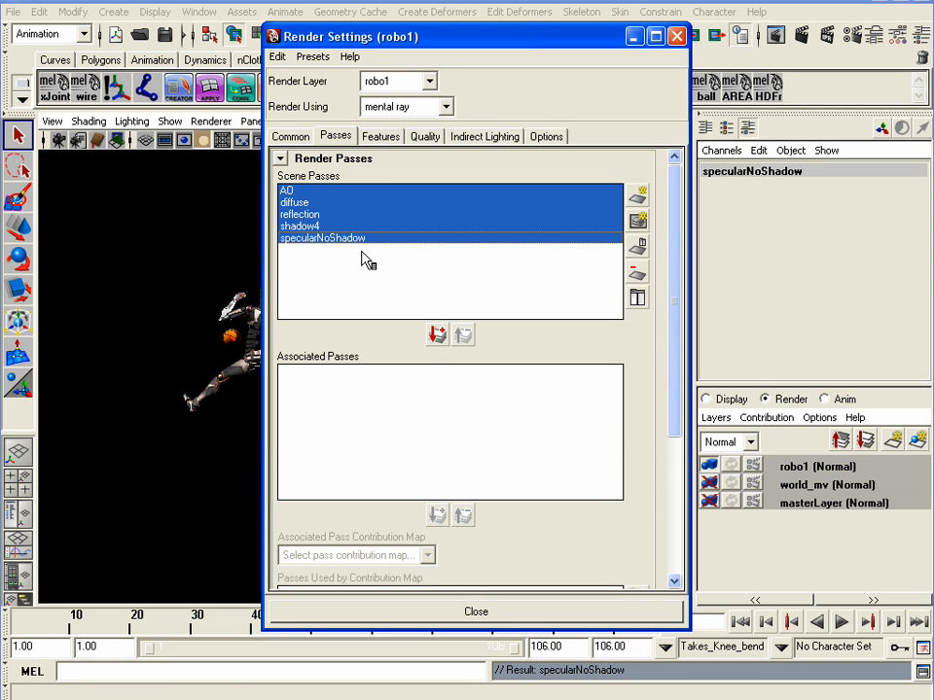
{"action": "left_click", "coordinate": [437, 336]}
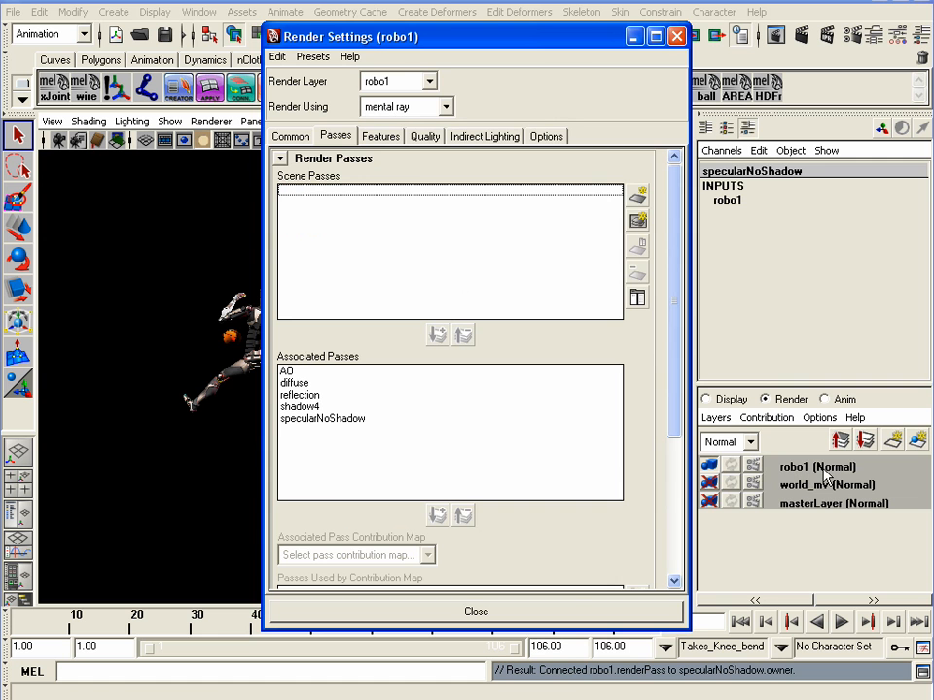
{"action": "left_click", "coordinate": [567, 615]}
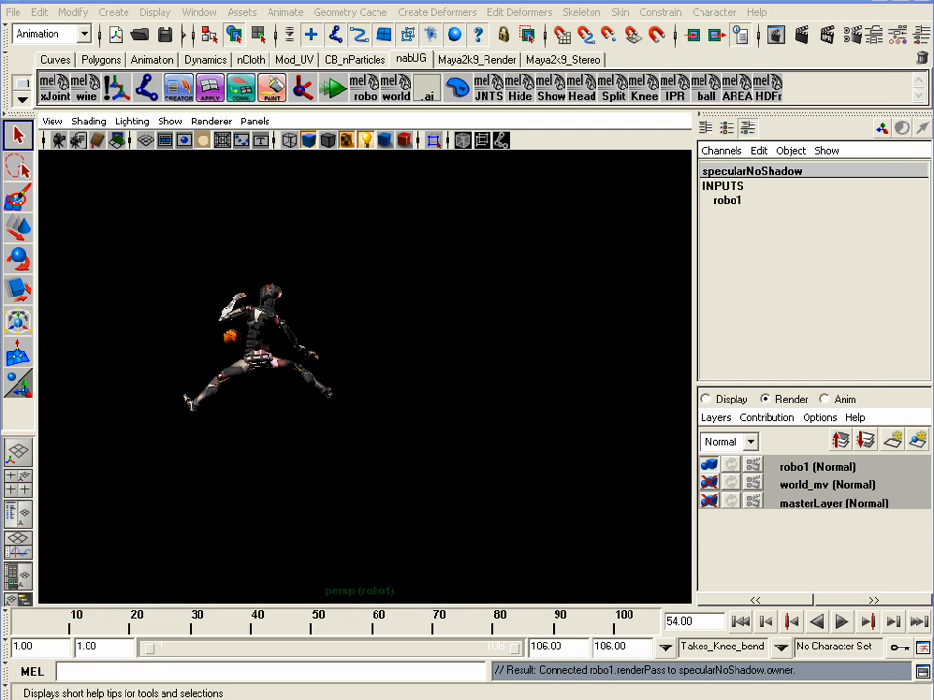
Switch to the window of sample pass images, examine all passes through Specular and Master Beauty, and minimize it.
{"action": "key", "text": "alt+Tab"}
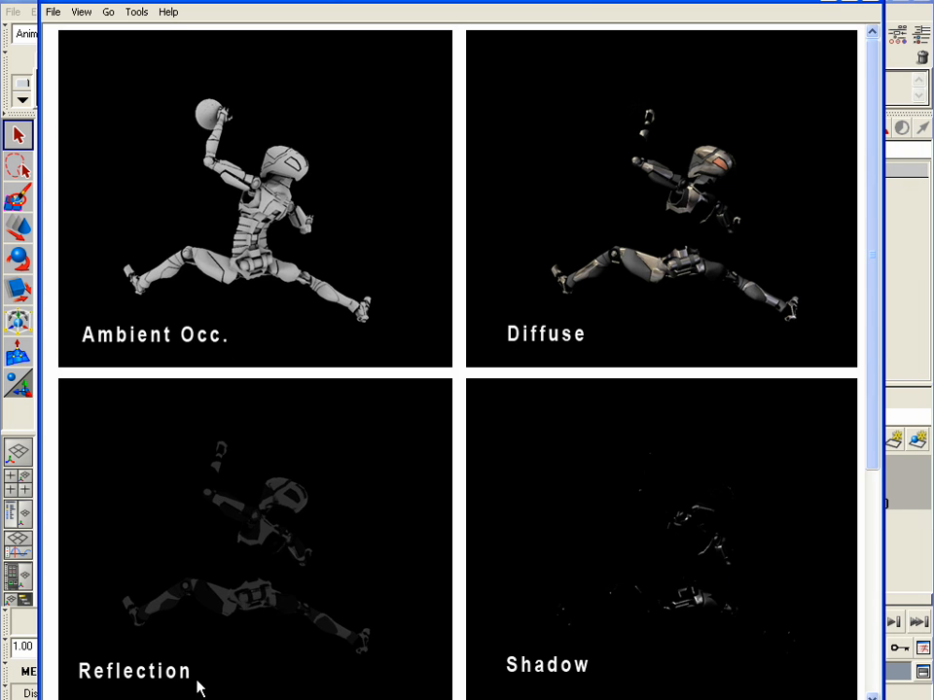
{"action": "left_click_drag", "start_coordinate": [875, 431], "coordinate": [861, 681]}
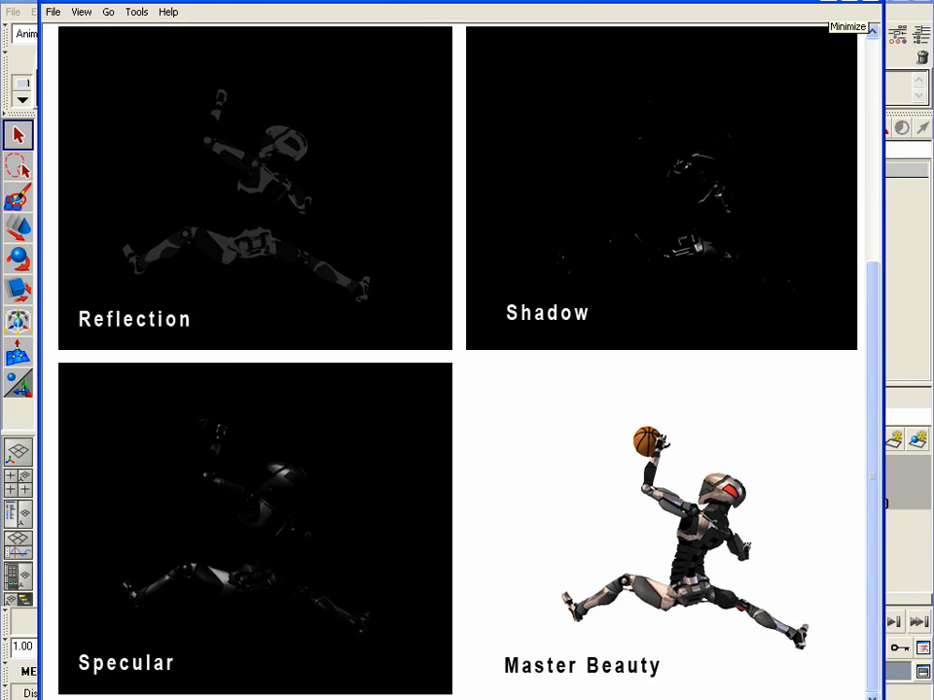
{"action": "left_click", "coordinate": [838, 3]}
Reopen robo1's render settings, review the associated passes and the file output settings, and close the window.
{"action": "left_click", "coordinate": [755, 468]}
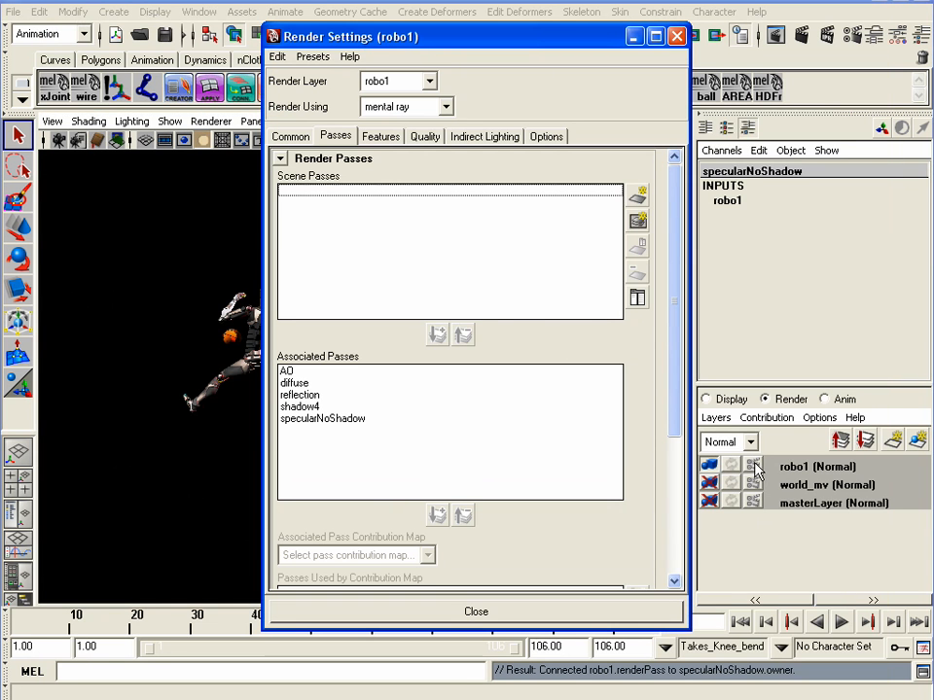
{"action": "left_click", "coordinate": [290, 136]}
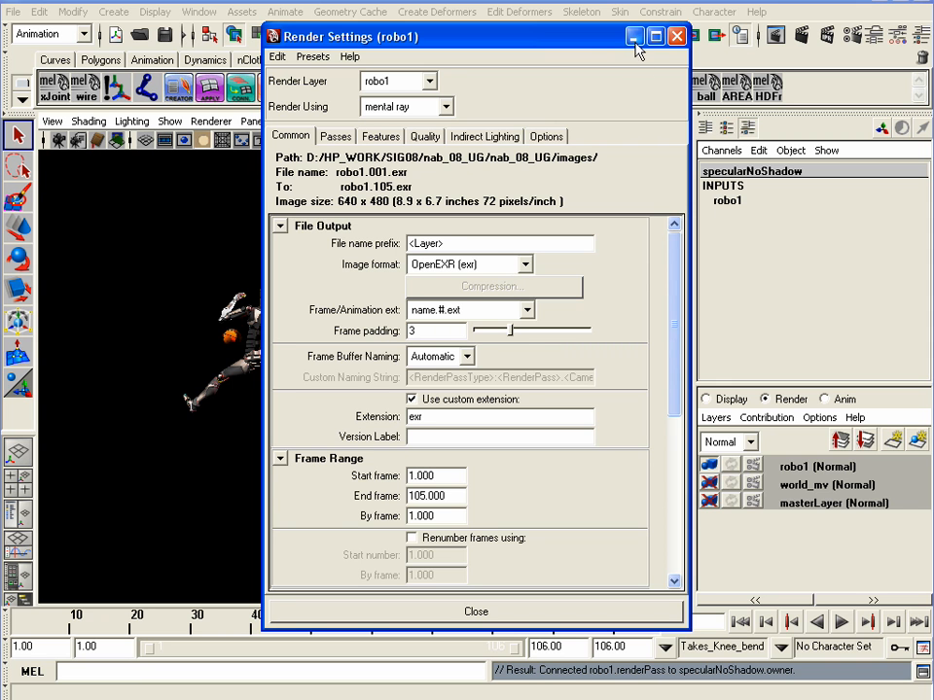
{"action": "left_click_drag", "start_coordinate": [624, 45], "coordinate": [590, 45]}
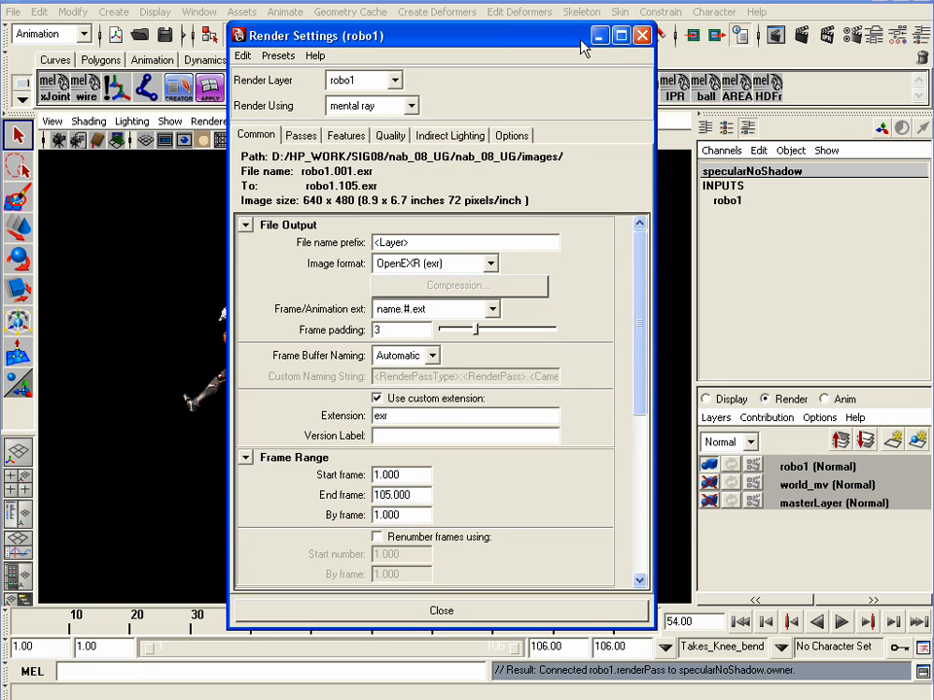
{"action": "left_click", "coordinate": [642, 36]}
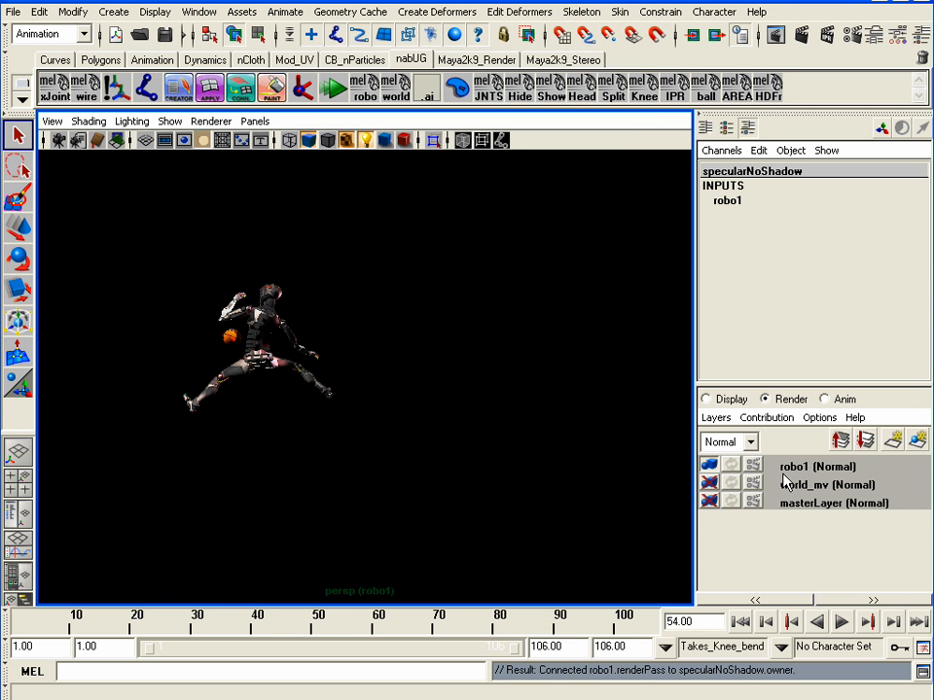